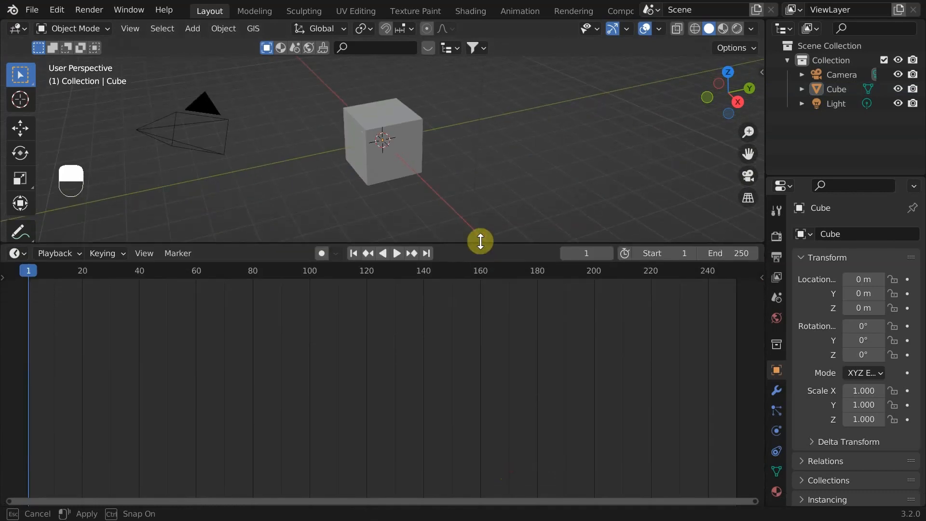
Switch the timeline area to the Geometry Node Editor and create a new geometry node tree for the cube
{"action": "left_click", "coordinate": [17, 254]}
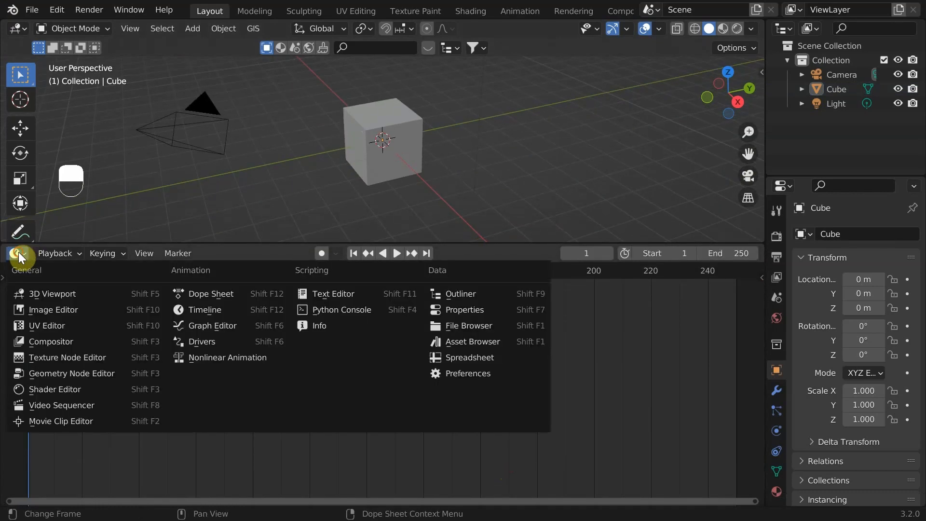
{"action": "left_click", "coordinate": [45, 372]}
{"action": "left_click", "coordinate": [390, 164]}
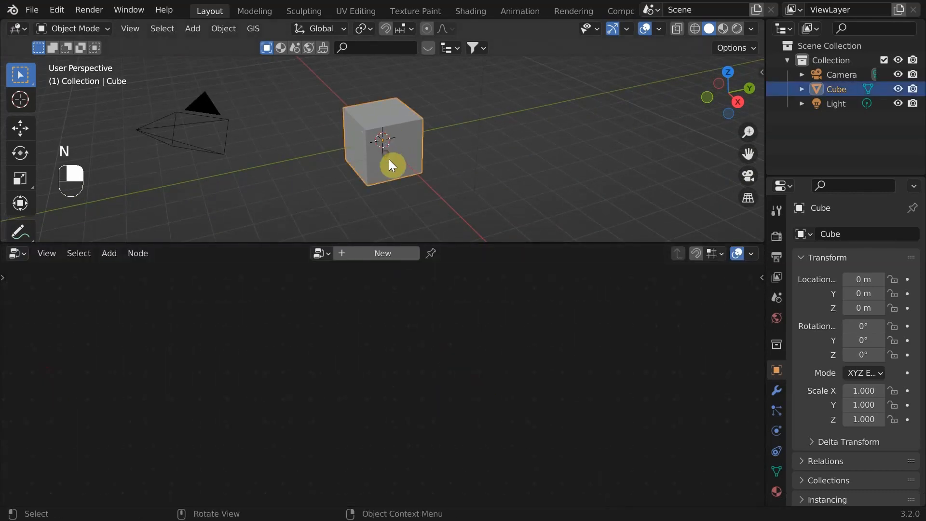
{"action": "left_click", "coordinate": [369, 254]}
Replace the Group Input node with an Ico Sphere node and connect its Mesh output to the Group Output's Geometry
{"action": "scroll", "coordinate": [352, 386], "scroll_direction": "up", "scroll_amount": 4}
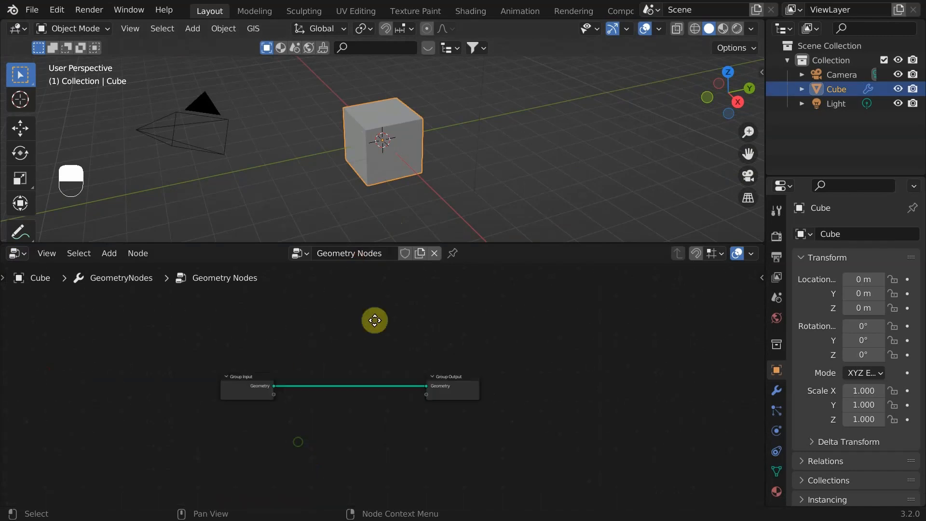
{"action": "scroll", "coordinate": [337, 364], "scroll_direction": "up", "scroll_amount": 2}
{"action": "left_click", "coordinate": [186, 362]}
{"action": "key", "text": "x"}
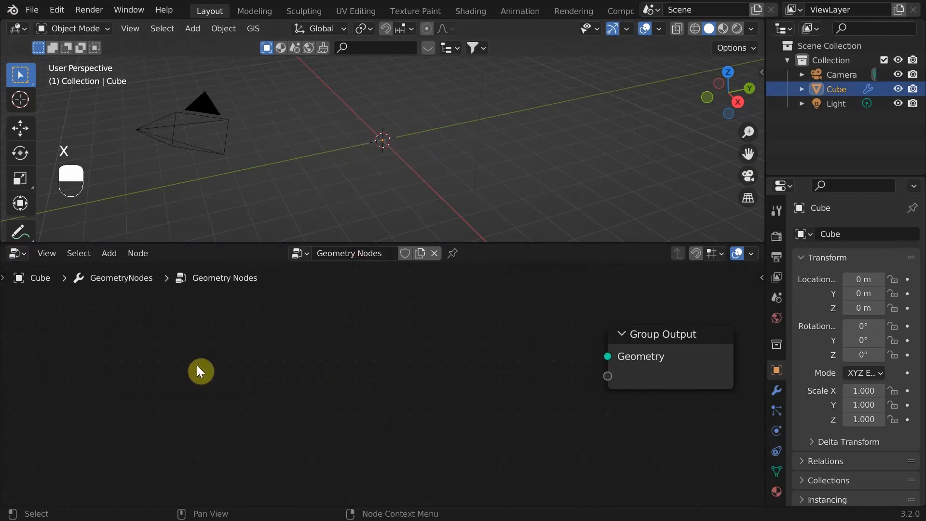
{"action": "key", "text": "shift+a"}
{"action": "type", "text": "ico"}
{"action": "key", "text": "Return"}
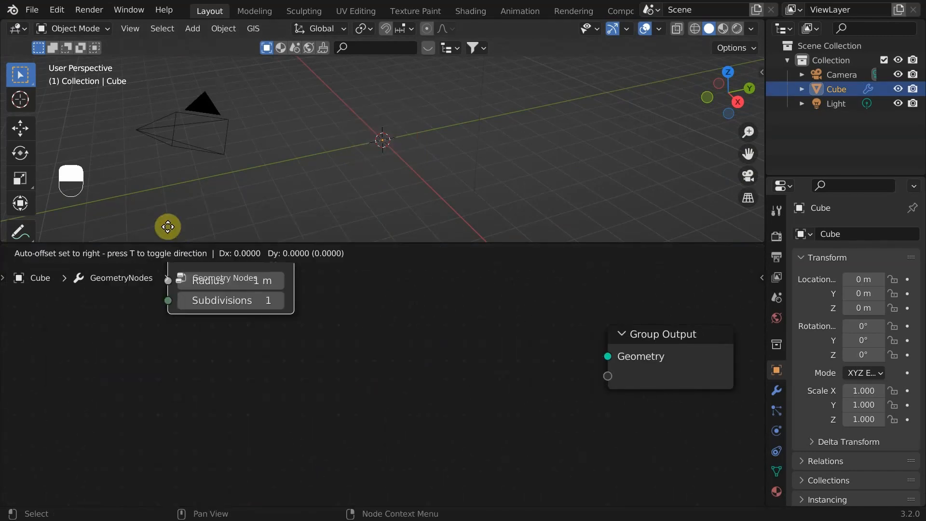
{"action": "left_click", "coordinate": [270, 360]}
{"action": "left_click_drag", "start_coordinate": [290, 368], "coordinate": [608, 357]}
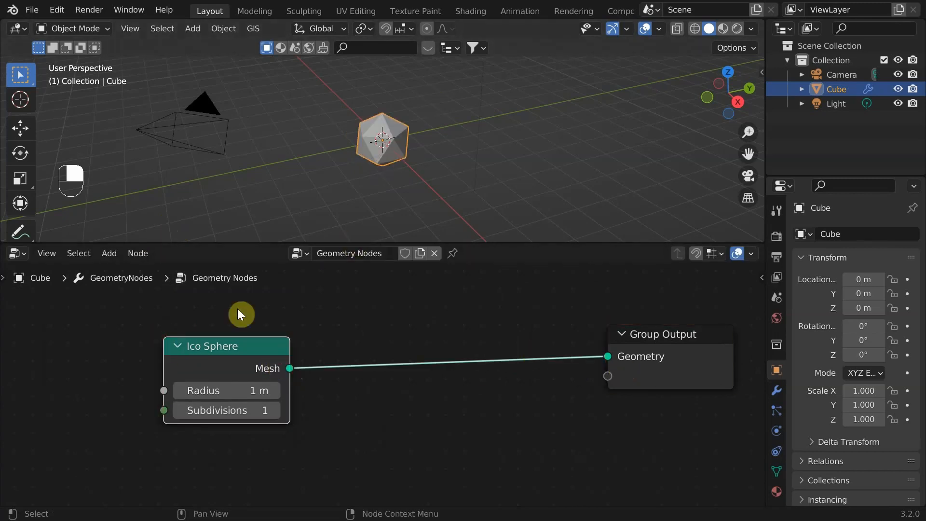
Insert a Dual Mesh node between Ico Sphere and Group Output, and set the Ico Sphere's subdivisions to 2
{"action": "left_click_drag", "start_coordinate": [242, 354], "coordinate": [177, 341]}
{"action": "key", "text": "shift+a"}
{"action": "left_click", "coordinate": [300, 213]}
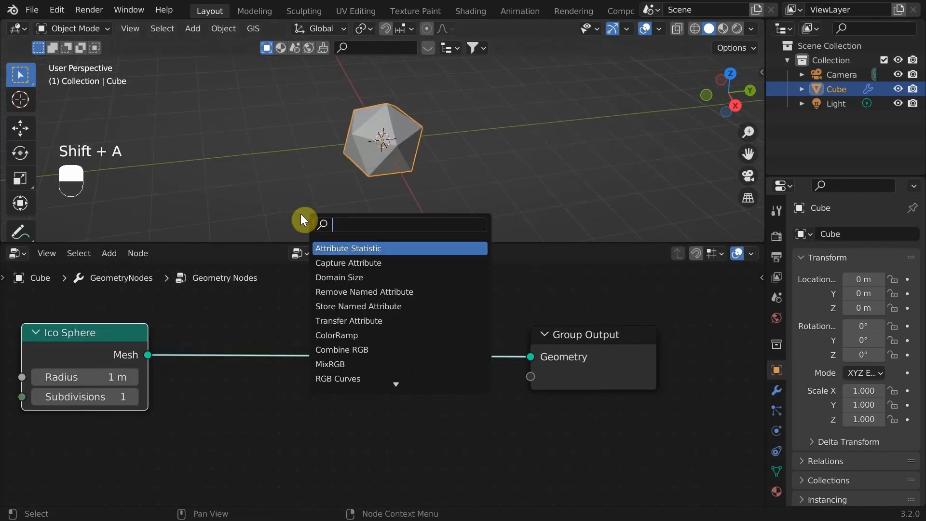
{"action": "type", "text": "dual"}
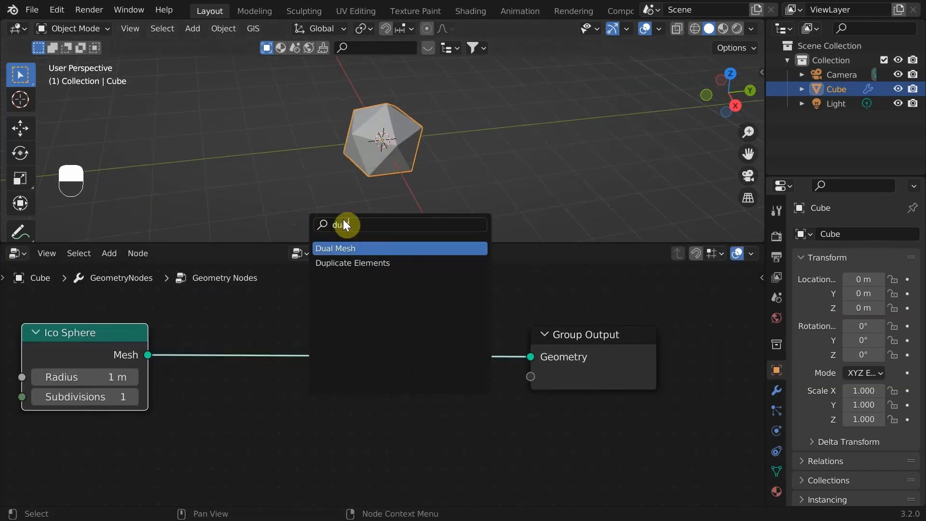
{"action": "key", "text": "Return"}
{"action": "left_click", "coordinate": [269, 334]}
{"action": "middle_click_drag", "start_coordinate": [413, 148], "coordinate": [478, 121]}
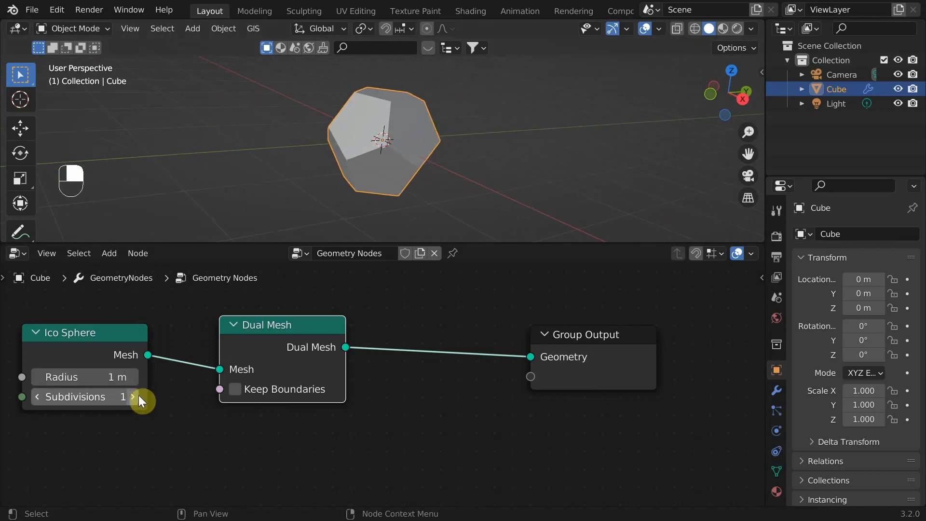
{"action": "left_click", "coordinate": [133, 397]}
{"action": "middle_click_drag", "start_coordinate": [374, 154], "coordinate": [409, 164]}
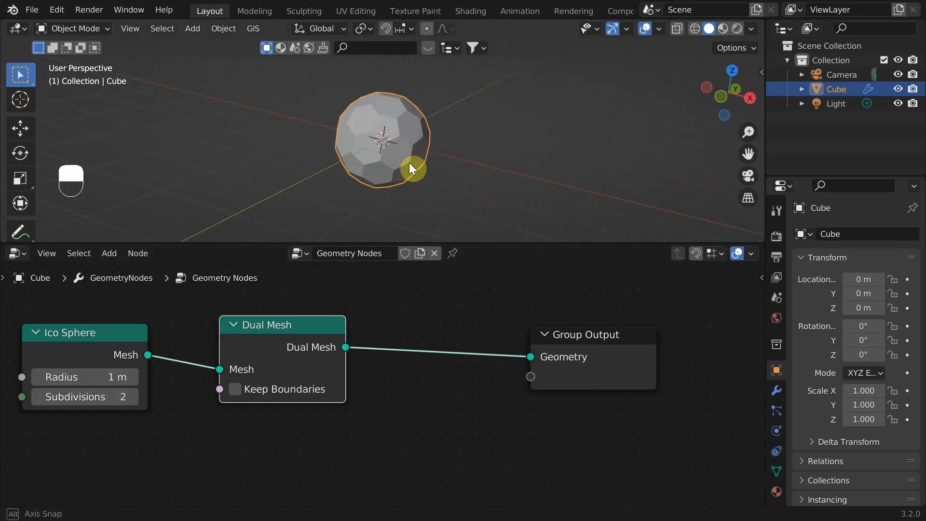
Insert a Split Edges node on the link between Dual Mesh and Group Output
{"action": "key", "text": "shift+a"}
{"action": "left_click", "coordinate": [327, 221]}
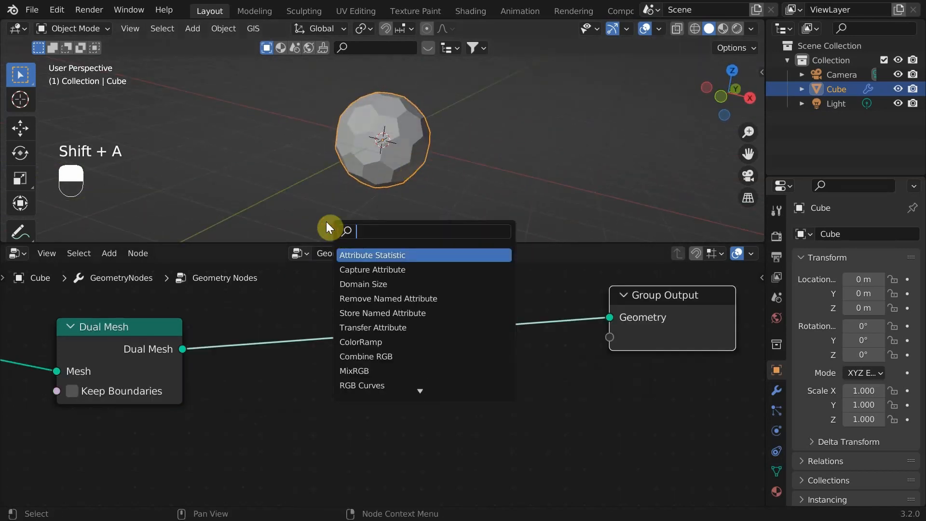
{"action": "type", "text": "spli"}
{"action": "key", "text": "Down"}
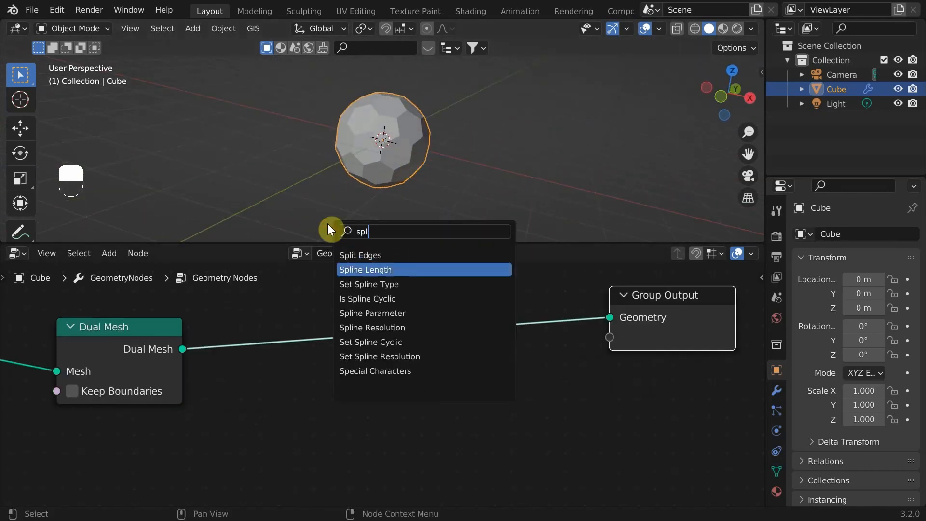
{"action": "left_click", "coordinate": [364, 254]}
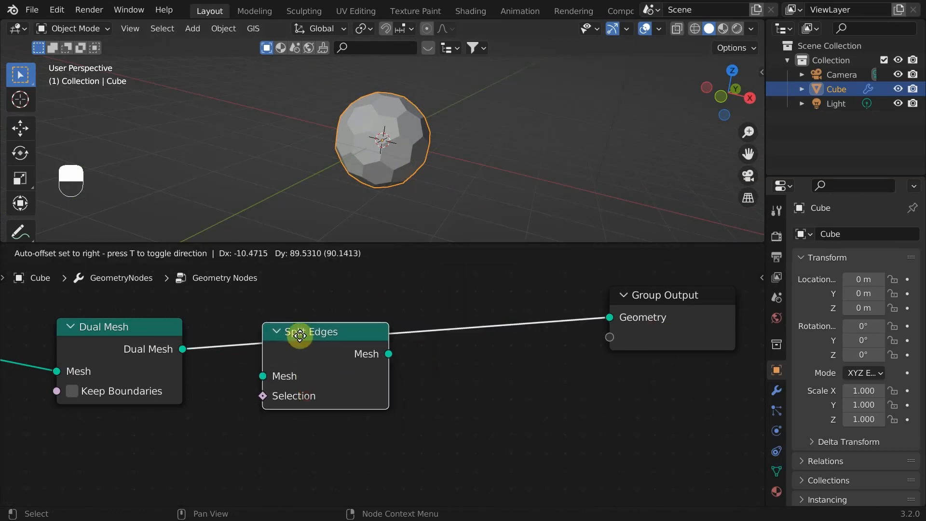
{"action": "left_click", "coordinate": [300, 334]}
Insert a Scale Elements node after Split Edges and set its scale to 0.8
{"action": "key", "text": "shift+a"}
{"action": "left_click", "coordinate": [363, 223]}
{"action": "type", "text": "sca"}
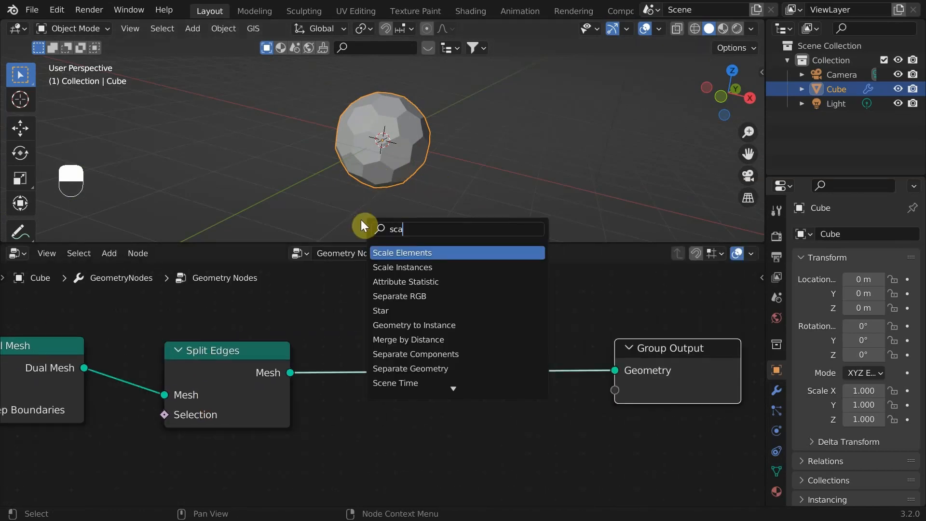
{"action": "key", "text": "Return"}
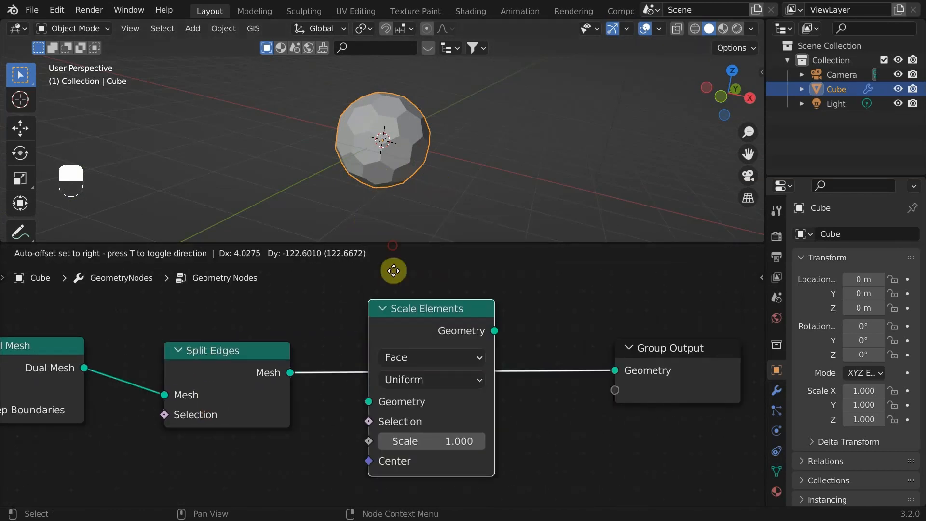
{"action": "left_click", "coordinate": [387, 285]}
{"action": "left_click_drag", "start_coordinate": [423, 453], "coordinate": [411, 453]}
Mute the Split Edges node and vary the Scale Elements value to compare the face scaling without split edges
{"action": "left_click", "coordinate": [191, 380]}
{"action": "key", "text": "m"}
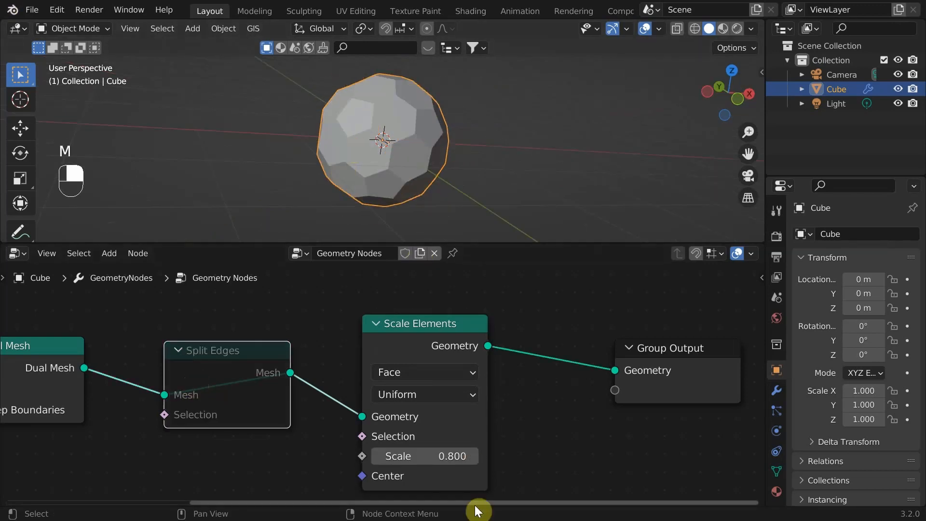
{"action": "left_click_drag", "start_coordinate": [423, 456], "coordinate": [403, 447]}
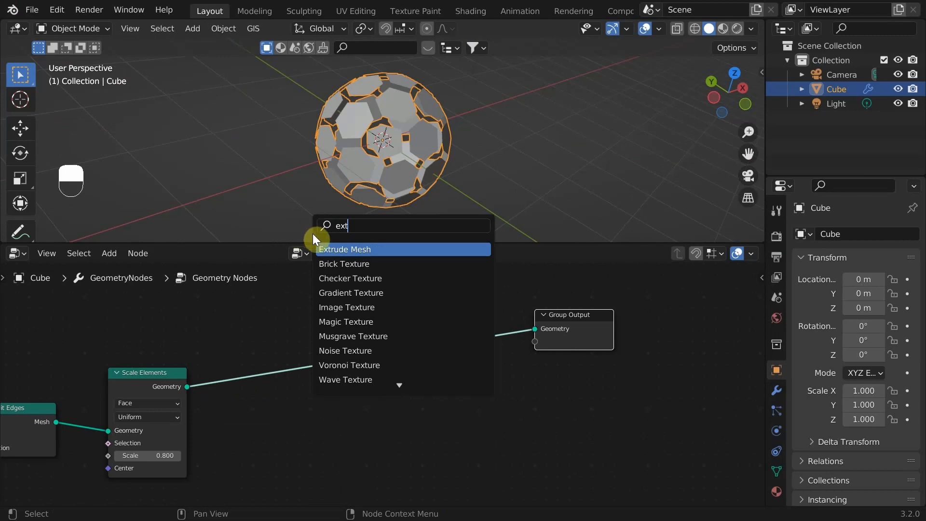
Insert an Extrude Mesh node between Scale Elements and Group Output, with an offset scale of 1
{"action": "key", "text": "Return"}
{"action": "left_click", "coordinate": [343, 384]}
{"action": "middle_click_drag", "start_coordinate": [346, 227], "coordinate": [372, 203]}
{"action": "left_click_drag", "start_coordinate": [331, 437], "coordinate": [310, 437]}
Duplicate Scale Elements after Extrude Mesh, link Extrude Mesh's Top output to its Selection, and set its scale to 0
{"action": "key", "text": "shift+d"}
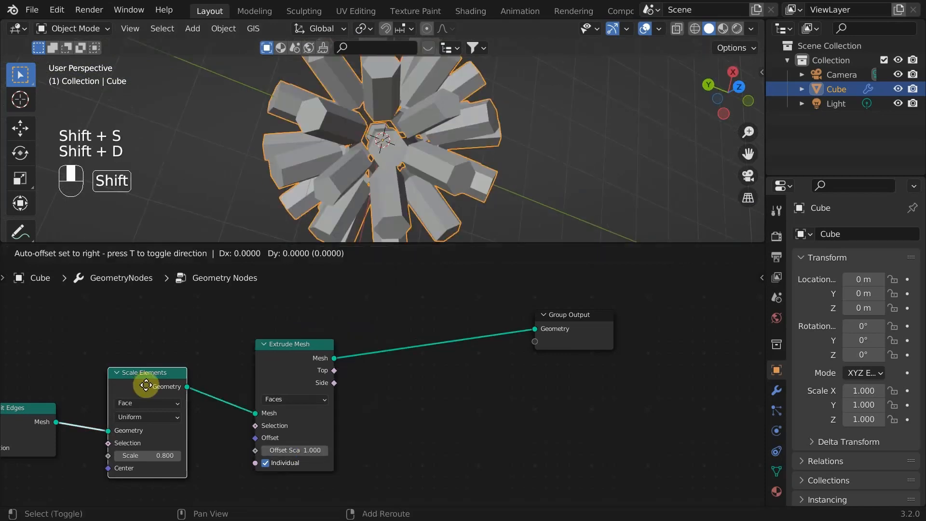
{"action": "left_click", "coordinate": [420, 339]}
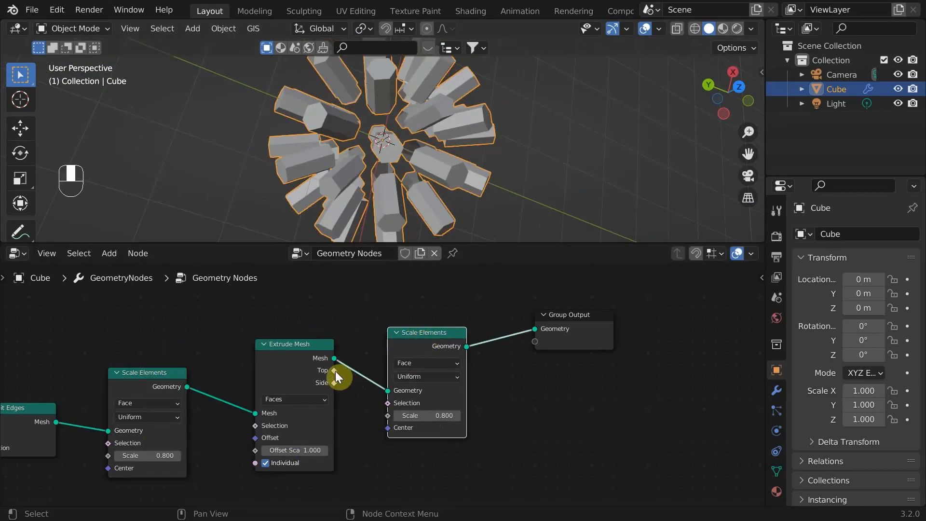
{"action": "left_click_drag", "start_coordinate": [334, 370], "coordinate": [392, 415]}
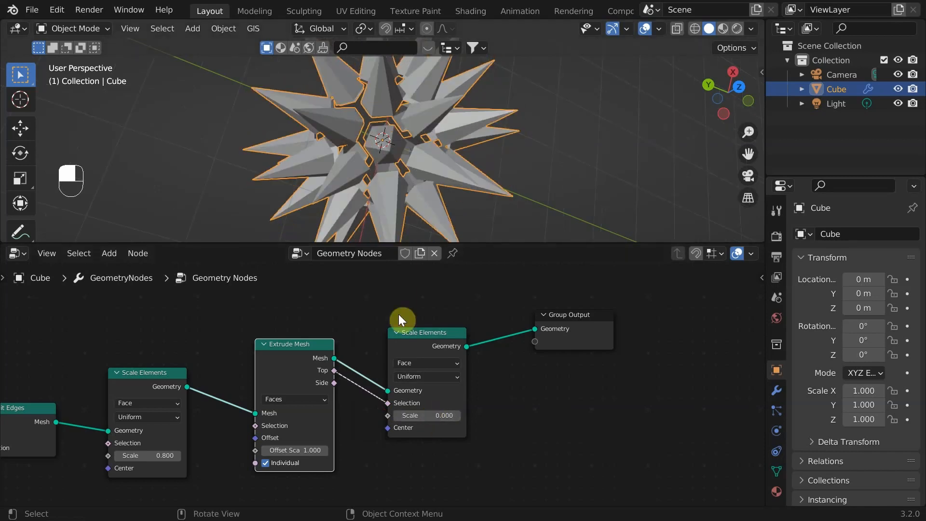
{"action": "middle_click_drag", "start_coordinate": [388, 227], "coordinate": [378, 180]}
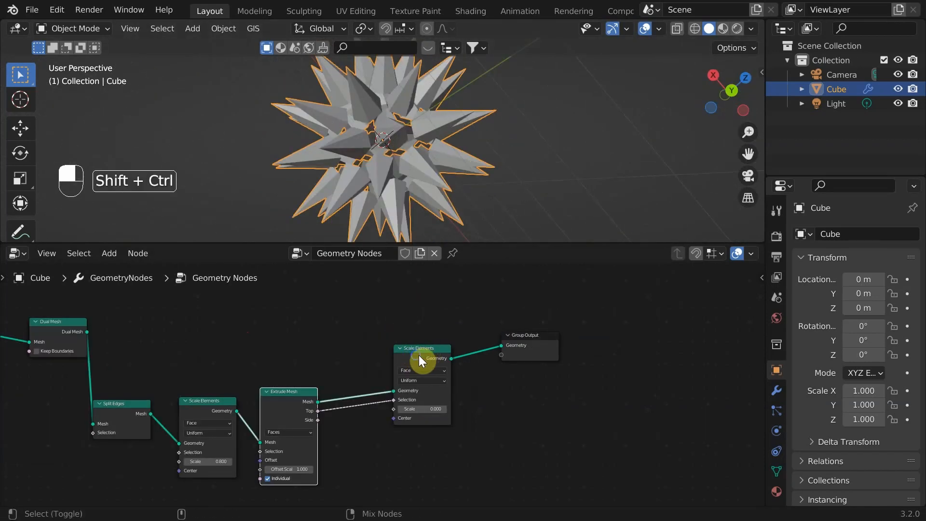
Combine the Dual Mesh output and the last Scale Elements output with a Join Geometry node feeding the Group Output
{"action": "right_click_drag", "start_coordinate": [414, 355], "coordinate": [192, 334], "text": "ctrl+shift"}
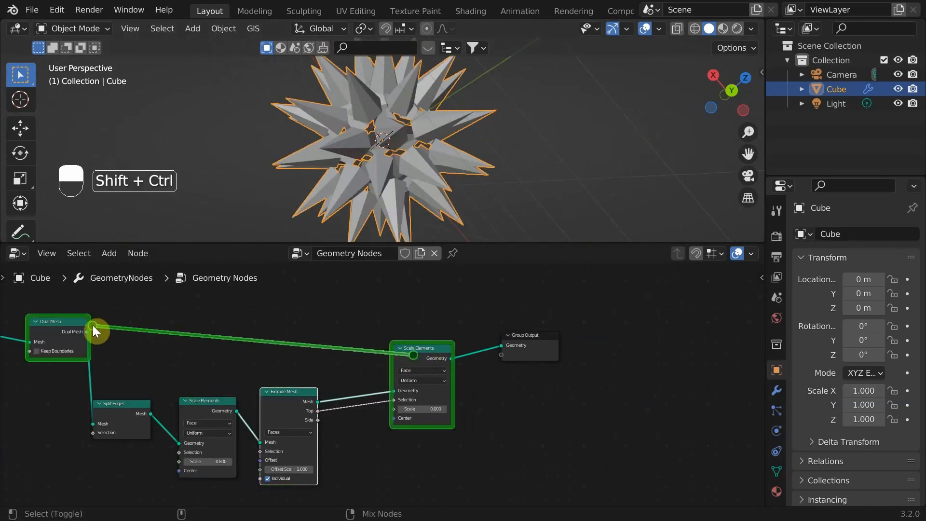
{"action": "right_click_drag", "start_coordinate": [93, 325], "coordinate": [93, 325], "text": "ctrl+shift"}
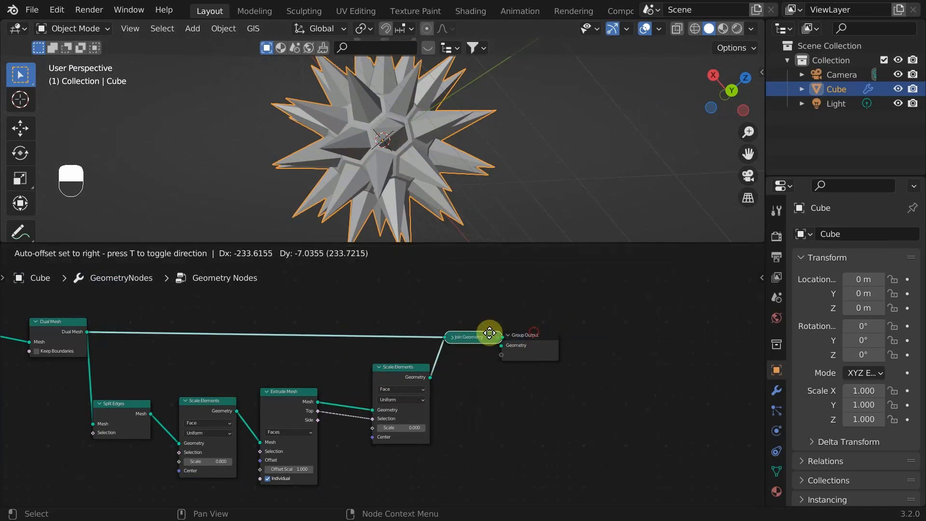
{"action": "left_click", "coordinate": [482, 339]}
{"action": "left_click_drag", "start_coordinate": [384, 370], "coordinate": [296, 381]}
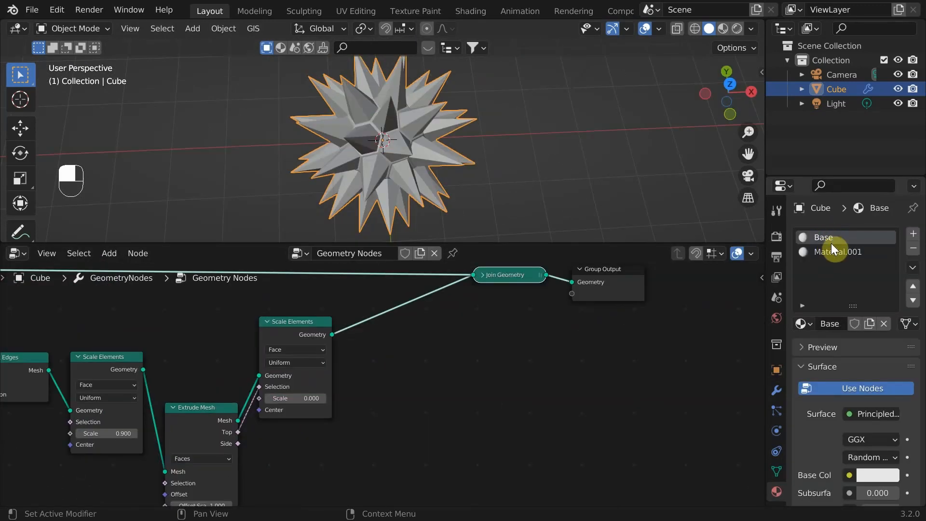
Rename the second material slot's material as Spikes
{"action": "double_click", "coordinate": [832, 252]}
{"action": "type", "text": "Spikes"}
{"action": "key", "text": "Return"}
Insert Set Material nodes on both branches before Join Geometry, assigning Base to the Dual Mesh branch and Spikes to the extruded branch
{"action": "key", "text": "shift+a"}
{"action": "type", "text": "set"}
{"action": "left_click", "coordinate": [444, 273]}
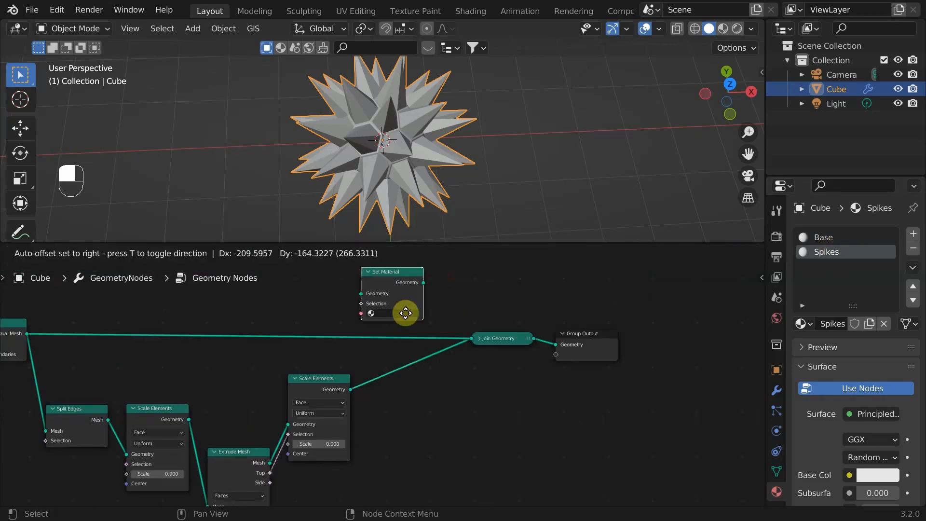
{"action": "left_click", "coordinate": [386, 344]}
{"action": "key", "text": "shift+d"}
{"action": "left_click", "coordinate": [422, 373]}
{"action": "left_click", "coordinate": [360, 343]}
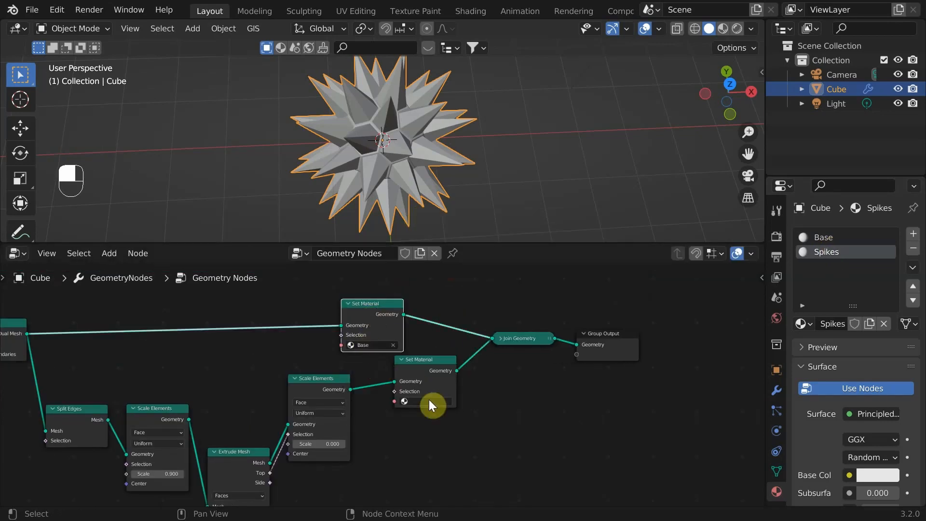
{"action": "left_click", "coordinate": [417, 424]}
Switch to the Shading workspace in top view and delete the Principled BSDF node from the Spikes material
{"action": "left_click", "coordinate": [471, 11]}
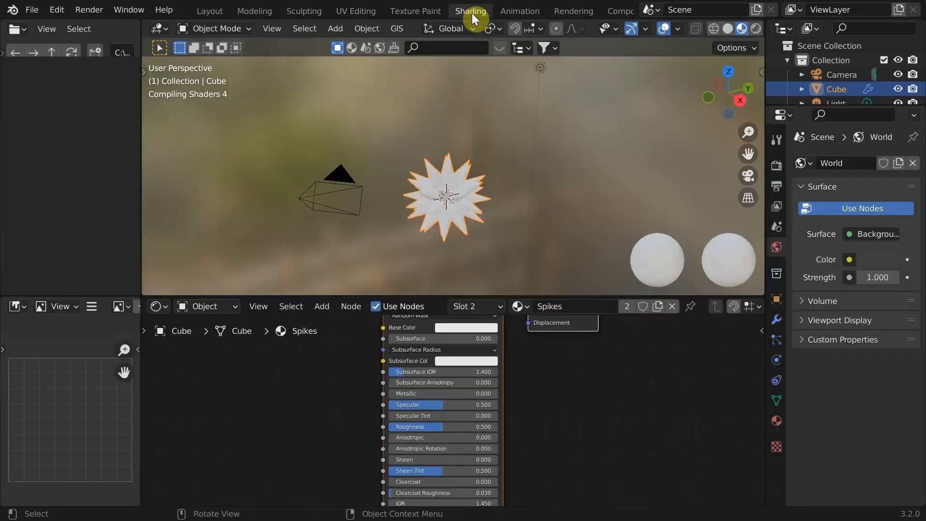
{"action": "key", "text": "KP_7"}
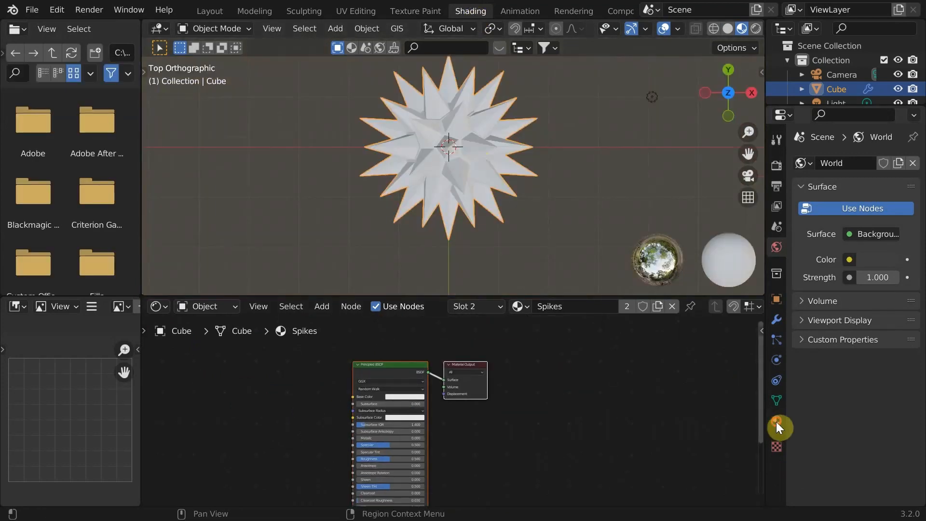
{"action": "left_click", "coordinate": [777, 421]}
{"action": "scroll", "coordinate": [358, 448], "scroll_direction": "up", "scroll_amount": 4}
{"action": "left_click", "coordinate": [346, 345]}
{"action": "key", "text": "x"}
{"action": "scroll", "coordinate": [442, 392], "scroll_direction": "up", "scroll_amount": 4}
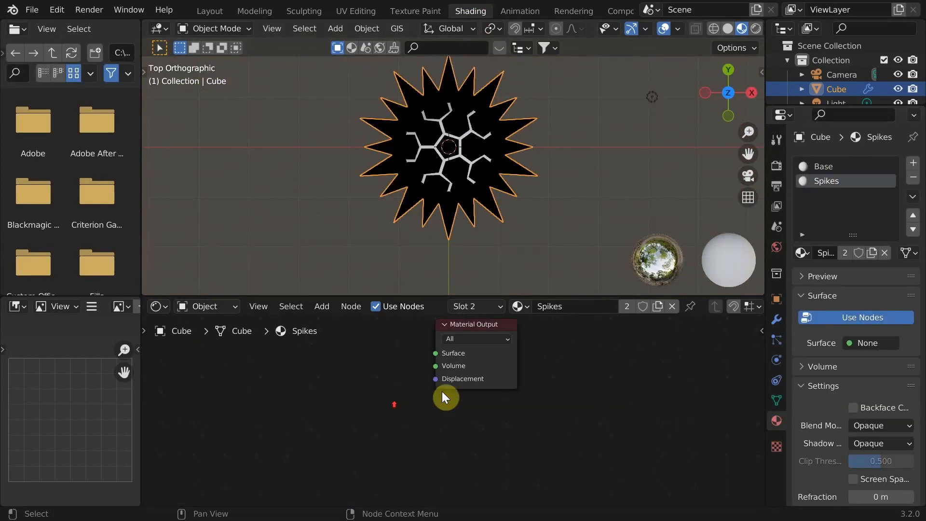
Add an Emission shader and connect it to the Material Output's Surface
{"action": "middle_click_drag", "start_coordinate": [355, 352], "coordinate": [444, 398]}
{"action": "scroll", "coordinate": [444, 398], "scroll_direction": "up", "scroll_amount": 2}
{"action": "key", "text": "shift+a"}
{"action": "left_click", "coordinate": [283, 346]}
{"action": "type", "text": "emi"}
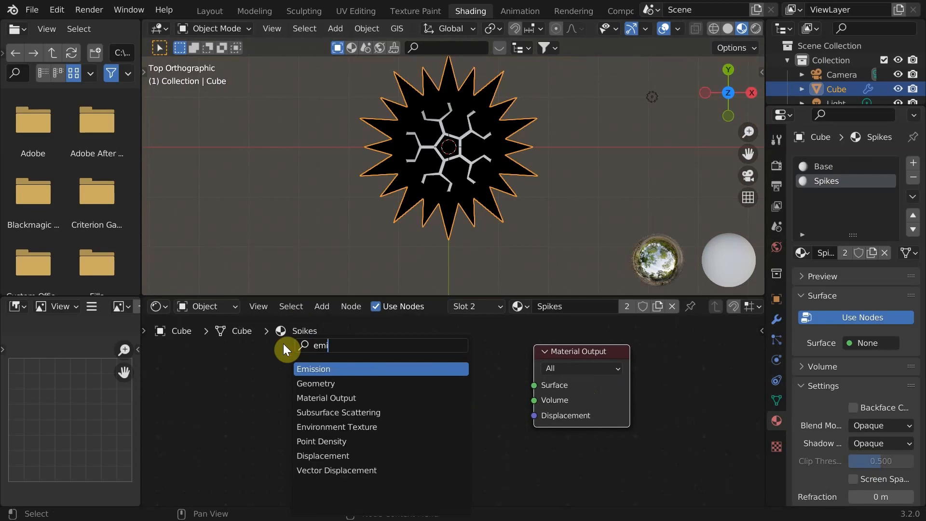
{"action": "key", "text": "Return"}
Add a Layer Weight node to the Spikes material ahead of the Emission node
{"action": "key", "text": "shift+a"}
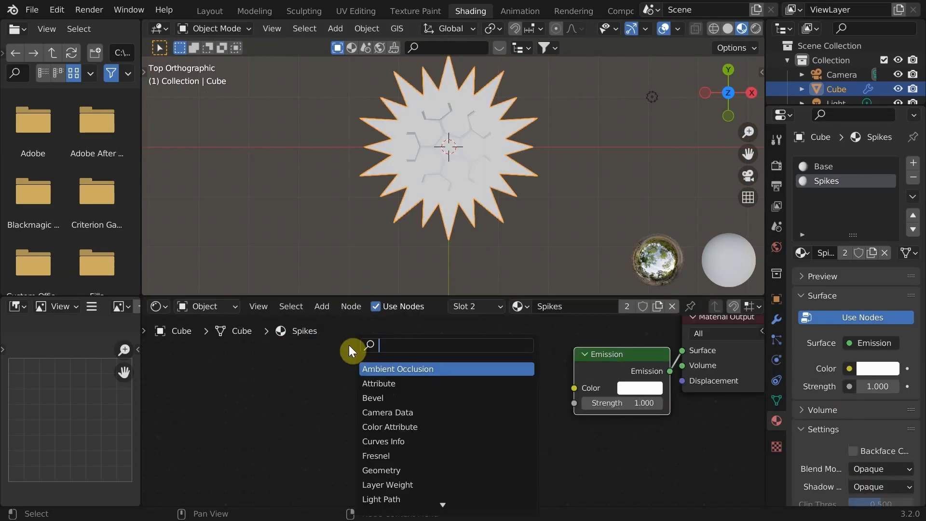
{"action": "type", "text": "layer"}
{"action": "key", "text": "Return"}
{"action": "left_click", "coordinate": [363, 403]}
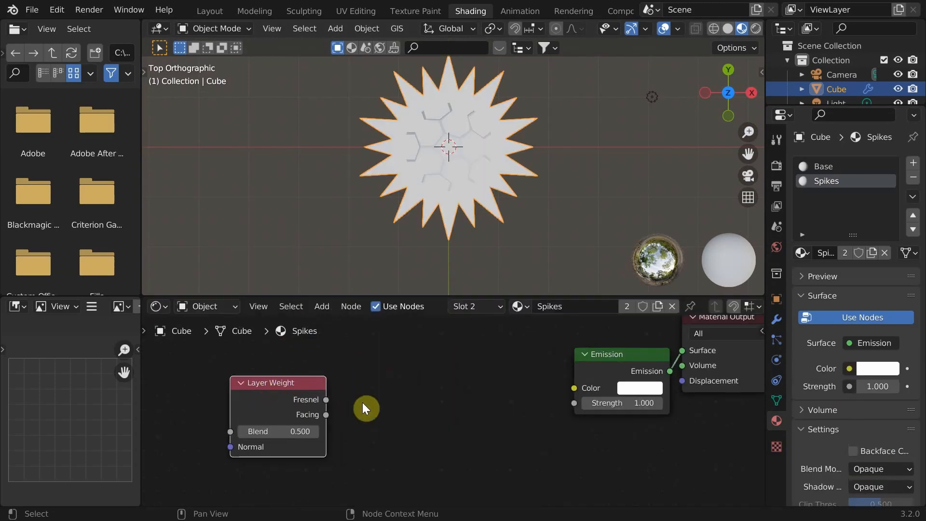
Add a ColorRamp node, feeding Layer Weight's Fresnel into its Fac and its Color output into the Emission color
{"action": "key", "text": "shift+a"}
{"action": "type", "text": "col"}
{"action": "key", "text": "Return"}
{"action": "left_click", "coordinate": [372, 359]}
{"action": "left_click_drag", "start_coordinate": [298, 403], "coordinate": [292, 403]}
{"action": "mouse_move", "coordinate": [441, 186]}
{"action": "middle_mouse_down"}
{"action": "mouse_move", "coordinate": [456, 195]}
{"action": "mouse_move", "coordinate": [445, 198]}
{"action": "middle_mouse_up"}
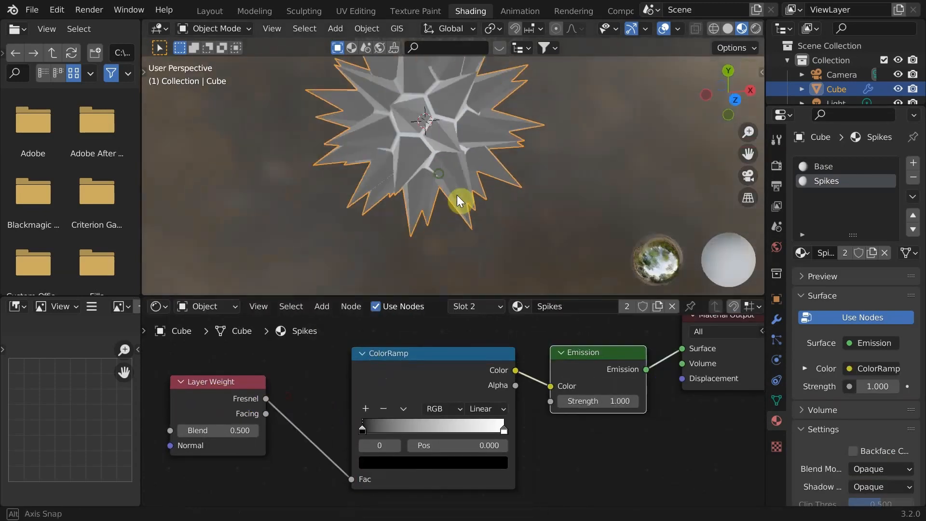
Move both ColorRamp stops inward and set the dark stop's color to a full-brightness cyan
{"action": "scroll", "coordinate": [444, 198], "scroll_direction": "down", "scroll_amount": 2}
{"action": "scroll", "coordinate": [511, 187], "scroll_direction": "up", "scroll_amount": 2}
{"action": "left_click_drag", "start_coordinate": [504, 428], "coordinate": [463, 427]}
{"action": "left_click_drag", "start_coordinate": [363, 428], "coordinate": [383, 428]}
{"action": "left_click", "coordinate": [394, 425]}
{"action": "left_click_drag", "start_coordinate": [446, 311], "coordinate": [445, 271]}
{"action": "left_click_drag", "start_coordinate": [445, 272], "coordinate": [446, 195]}
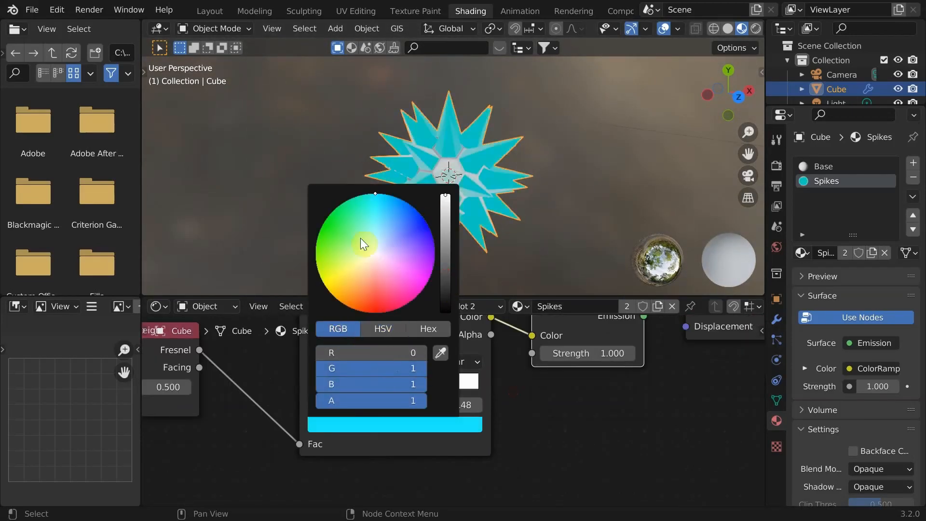
Color the ColorRamp's white stop magenta and slide the stops closer to the dark end of the ramp
{"action": "left_click", "coordinate": [392, 385]}
{"action": "left_click", "coordinate": [398, 427]}
{"action": "left_click_drag", "start_coordinate": [413, 279], "coordinate": [425, 287]}
{"action": "left_click_drag", "start_coordinate": [392, 385], "coordinate": [359, 384]}
{"action": "left_click_drag", "start_coordinate": [337, 386], "coordinate": [331, 386]}
Add another stop to the ColorRamp, color it blue, and reposition it between the cyan and magenta stops
{"action": "left_click", "coordinate": [315, 362]}
{"action": "left_click_drag", "start_coordinate": [345, 387], "coordinate": [342, 387]}
{"action": "left_click", "coordinate": [396, 425]}
{"action": "left_click_drag", "start_coordinate": [400, 239], "coordinate": [428, 223]}
{"action": "left_click_drag", "start_coordinate": [348, 368], "coordinate": [333, 387]}
Fine-tune the ColorRamp stop positions to adjust the cyan, blue and magenta blend on the spikes
{"action": "scroll", "coordinate": [482, 174], "scroll_direction": "up", "scroll_amount": 3}
{"action": "scroll", "coordinate": [481, 174], "scroll_direction": "down", "scroll_amount": 1}
{"action": "left_click_drag", "start_coordinate": [361, 387], "coordinate": [338, 387]}
{"action": "left_click_drag", "start_coordinate": [322, 387], "coordinate": [327, 386]}
{"action": "scroll", "coordinate": [435, 197], "scroll_direction": "down", "scroll_amount": 2}
{"action": "middle_click_drag", "start_coordinate": [436, 196], "coordinate": [490, 174]}
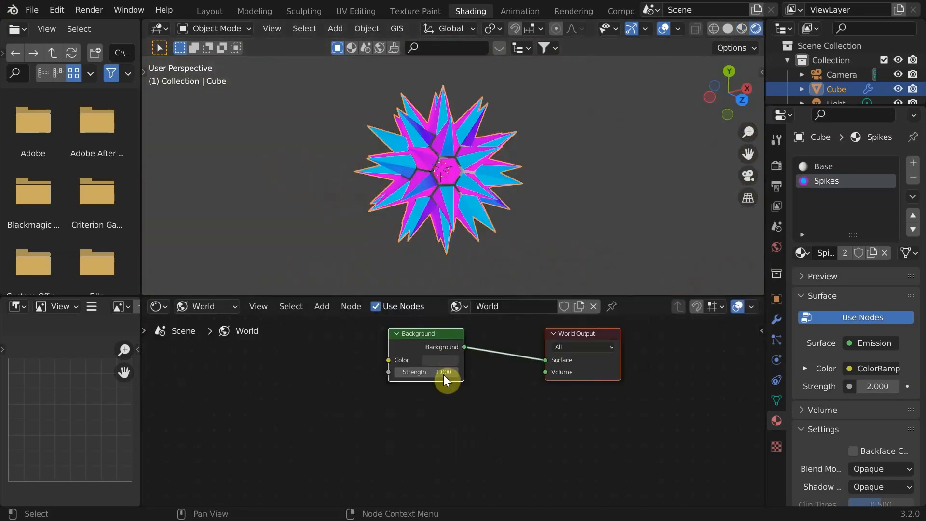
Set the world background color to black
{"action": "left_click", "coordinate": [440, 360]}
{"action": "left_click_drag", "start_coordinate": [471, 329], "coordinate": [448, 329]}
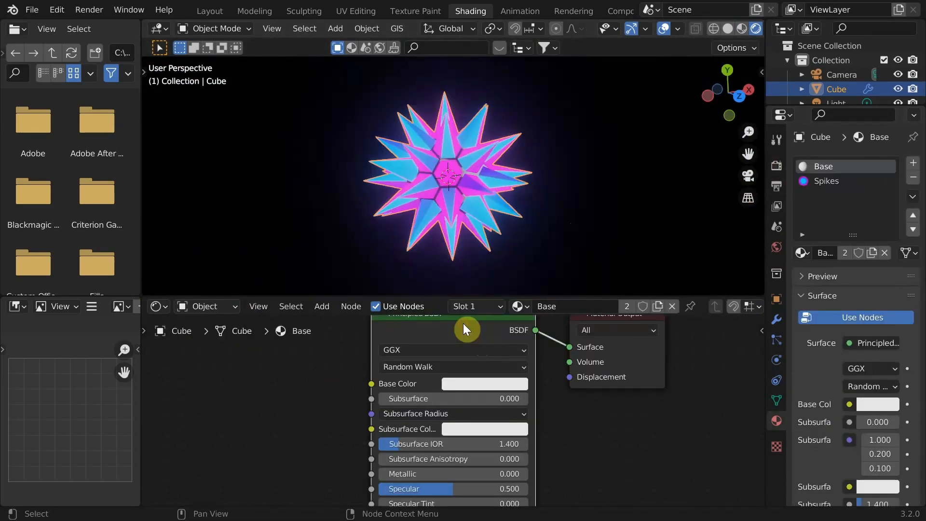
Replace the Base material's Principled BSDF with a blue Emission shader connected to the Material Output surface
{"action": "key", "text": "Delete"}
{"action": "key", "text": "shift+a"}
{"action": "left_click", "coordinate": [342, 360]}
{"action": "type", "text": "emission"}
{"action": "key", "text": "Return"}
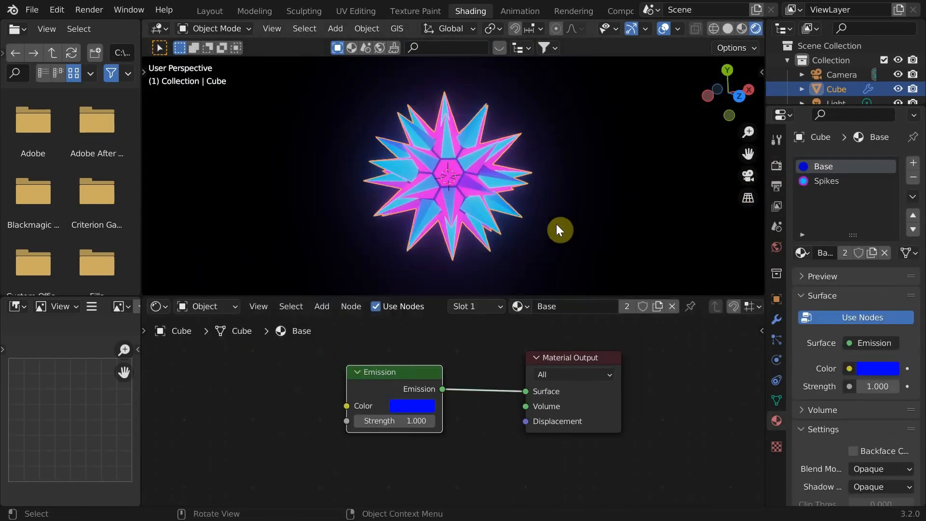
{"action": "middle_click_drag", "start_coordinate": [556, 224], "coordinate": [428, 178]}
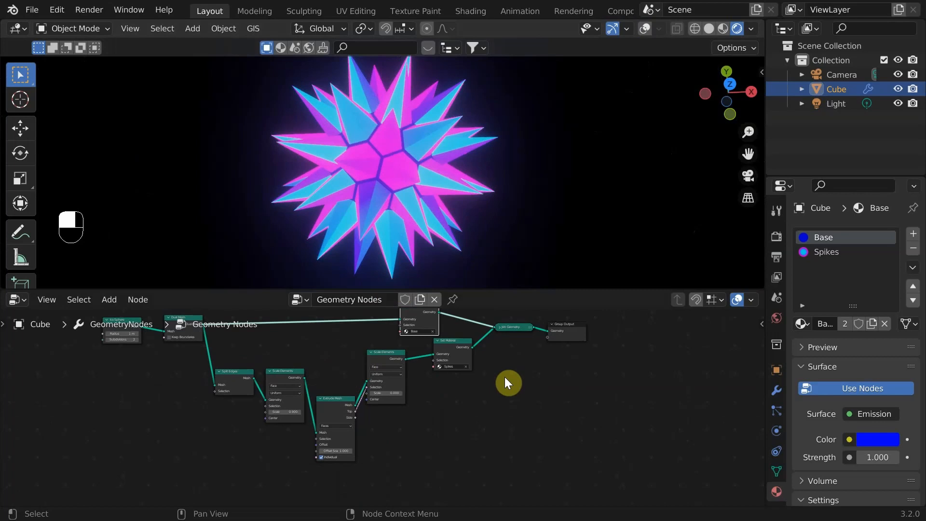
Set the scale of the Scale Elements node after Split Edges to 0.950 to narrow the gaps between spikes
{"action": "left_click", "coordinate": [292, 356]}
{"action": "scroll", "coordinate": [293, 367], "scroll_direction": "up", "scroll_amount": 3}
{"action": "middle_click_drag", "start_coordinate": [292, 383], "coordinate": [494, 357]}
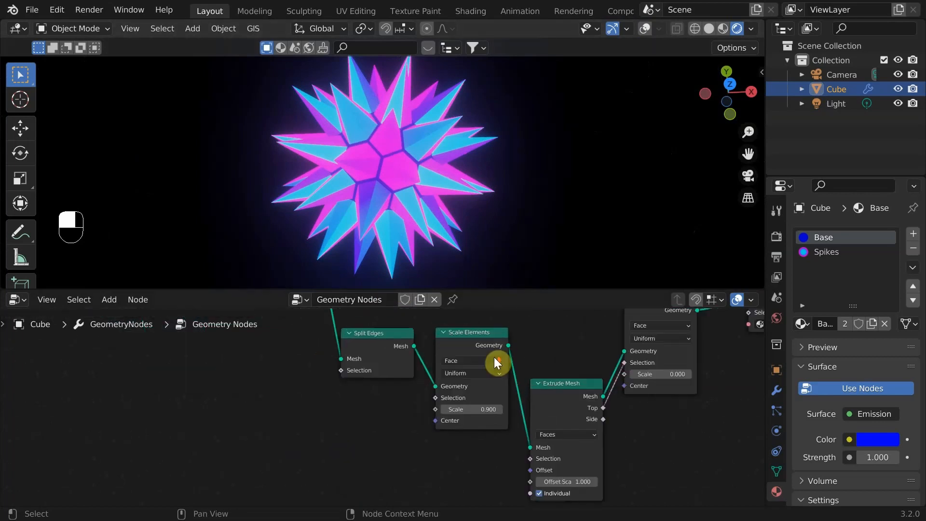
{"action": "scroll", "coordinate": [494, 357], "scroll_direction": "up", "scroll_amount": 1}
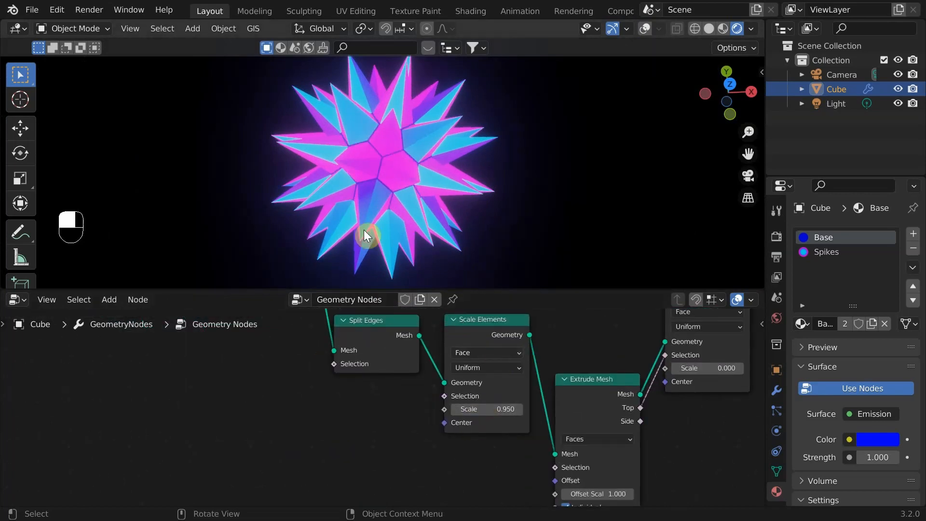
Add a Noise Texture node and feed its Fac output into the Extrude Mesh node's Offset Scale
{"action": "scroll", "coordinate": [482, 207], "scroll_direction": "down", "scroll_amount": 2}
{"action": "middle_click_drag", "start_coordinate": [373, 449], "coordinate": [203, 355]}
{"action": "scroll", "coordinate": [434, 410], "scroll_direction": "up", "scroll_amount": 3}
{"action": "mouse_move", "coordinate": [437, 400]}
{"action": "left_mouse_down"}
{"action": "mouse_move", "coordinate": [410, 400]}
{"action": "mouse_move", "coordinate": [440, 400]}
{"action": "left_mouse_up"}
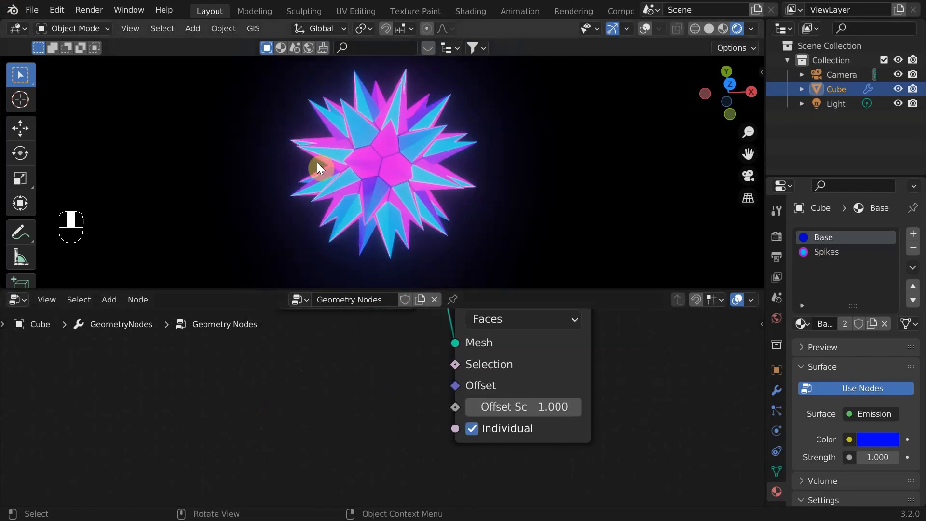
{"action": "left_click_drag", "start_coordinate": [462, 407], "coordinate": [271, 404]}
{"action": "type", "text": "nois"}
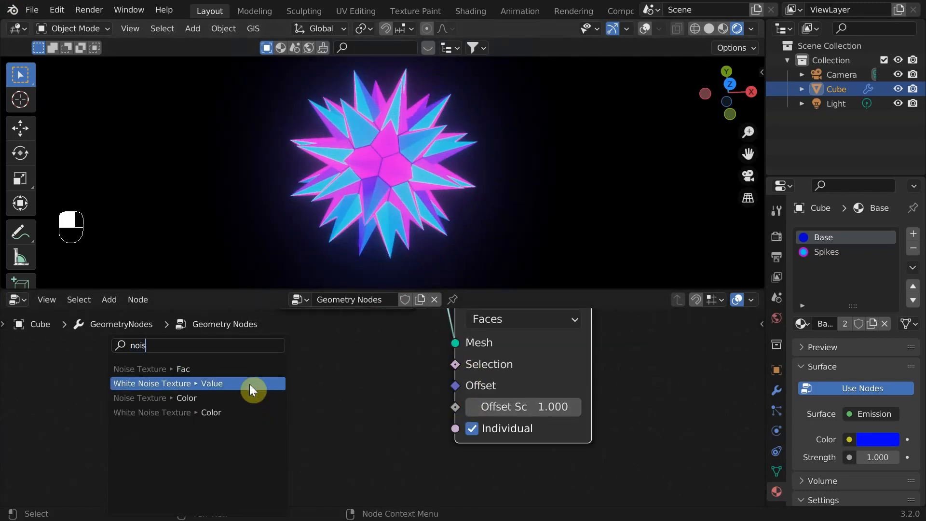
{"action": "left_click", "coordinate": [213, 366]}
{"action": "left_click", "coordinate": [191, 365]}
Switch the Noise Texture to 4D and drive its W value with the expression #frame/100
{"action": "scroll", "coordinate": [193, 381], "scroll_direction": "down", "scroll_amount": 2}
{"action": "left_click", "coordinate": [159, 401]}
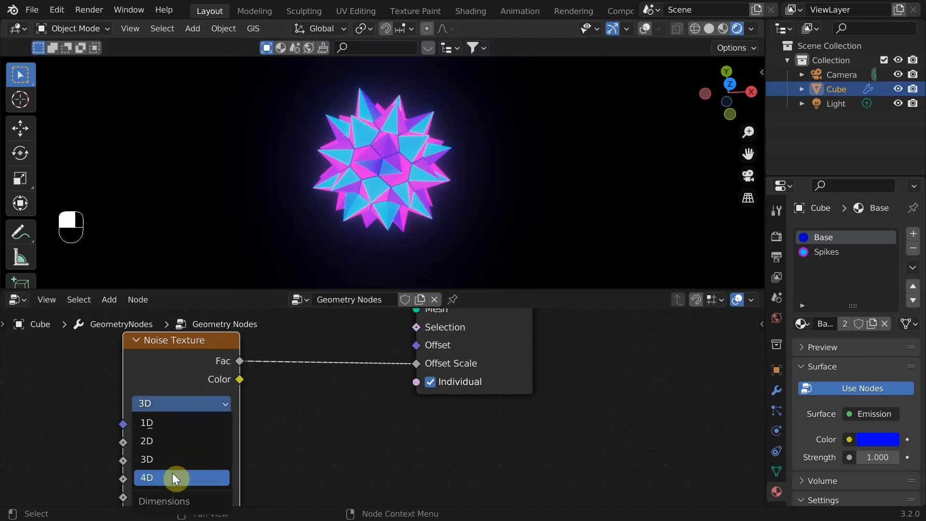
{"action": "left_click", "coordinate": [176, 476]}
{"action": "mouse_move", "coordinate": [233, 424]}
{"action": "left_mouse_down"}
{"action": "mouse_move", "coordinate": [382, 425]}
{"action": "mouse_move", "coordinate": [233, 424]}
{"action": "left_mouse_up"}
{"action": "double_click", "coordinate": [233, 423]}
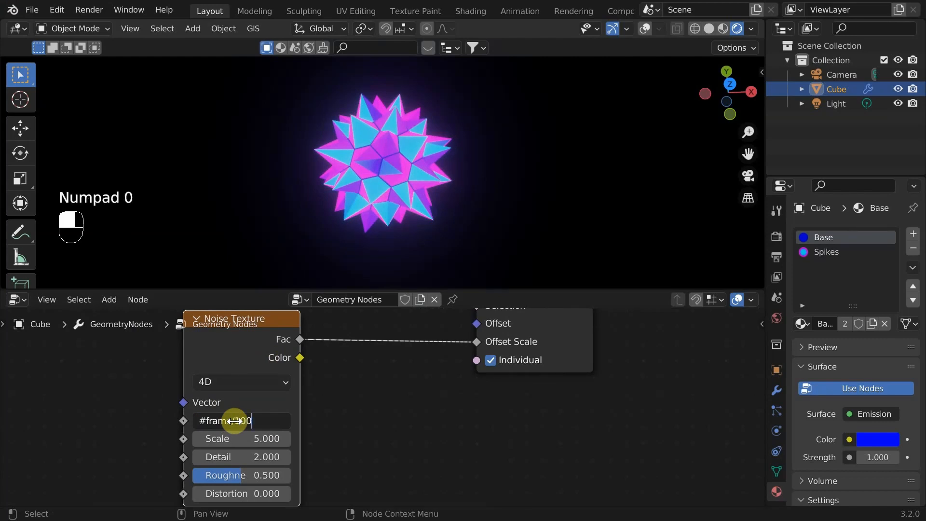
Play the animation from the first frame to preview the noise-driven spikes
{"action": "key", "text": "shift+Left"}
{"action": "key", "text": "space"}
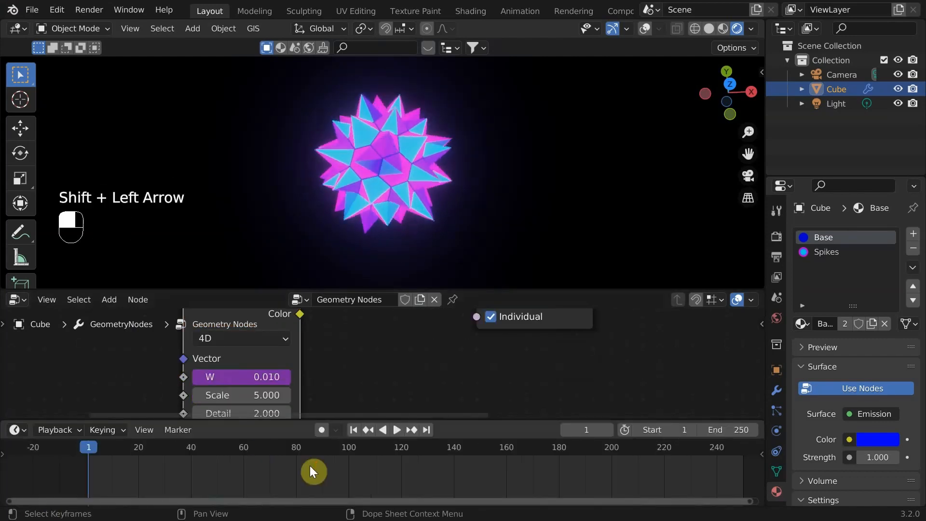
{"action": "key", "text": "space"}
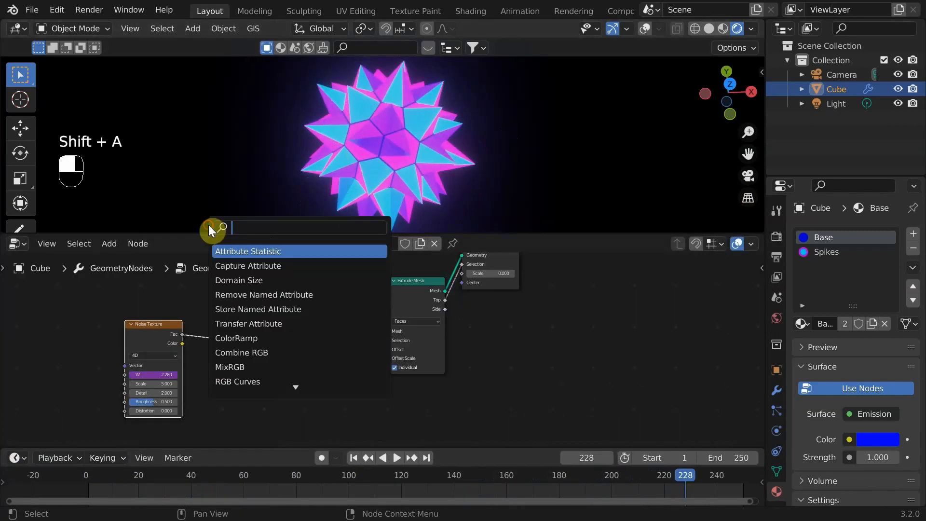
Insert a MixRGB node on the link between the Noise Texture and the Extrude Mesh Offset Scale
{"action": "type", "text": "mix"}
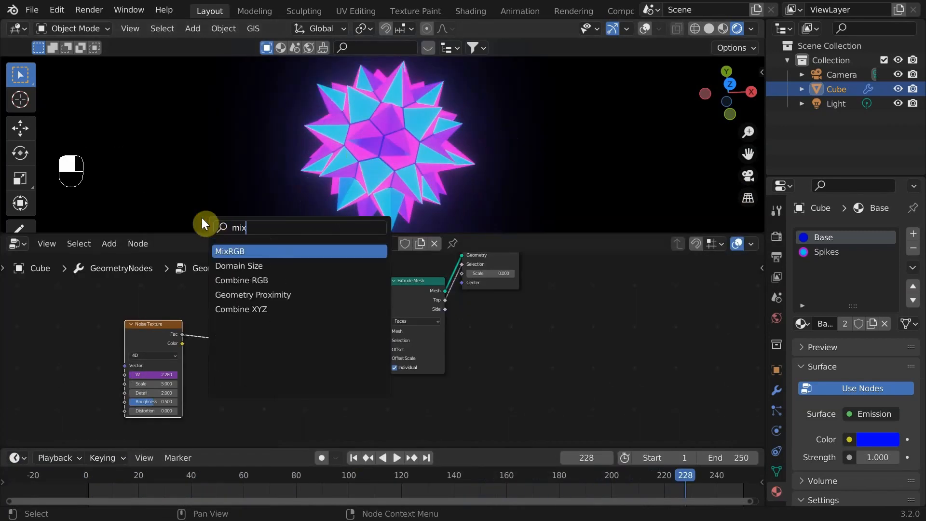
{"action": "left_click", "coordinate": [246, 248]}
{"action": "left_click", "coordinate": [281, 340]}
Add a Value node, connect it to the Mix node's Color2 input, and set the animation end frame to 1000
{"action": "type", "text": "val"}
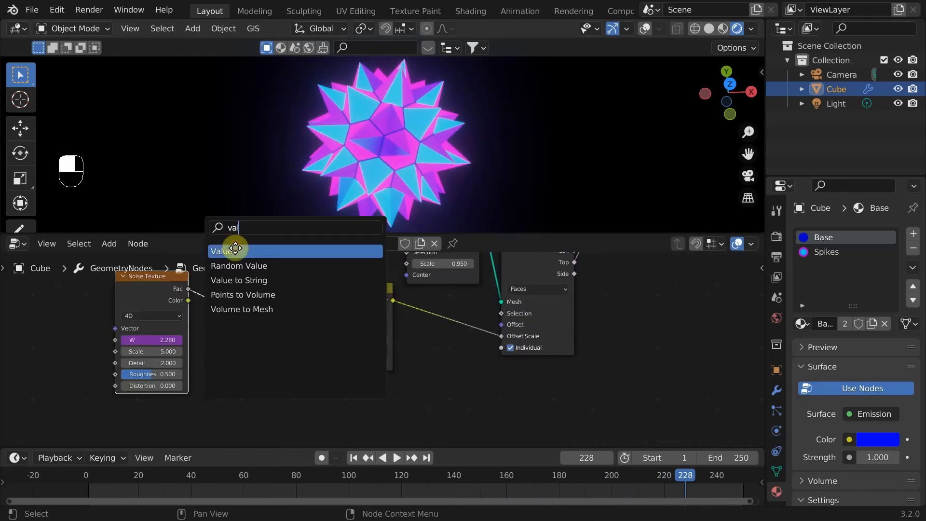
{"action": "left_click", "coordinate": [233, 248]}
{"action": "left_click", "coordinate": [230, 388]}
{"action": "left_click_drag", "start_coordinate": [272, 386], "coordinate": [320, 363]}
{"action": "left_click_drag", "start_coordinate": [239, 378], "coordinate": [244, 382]}
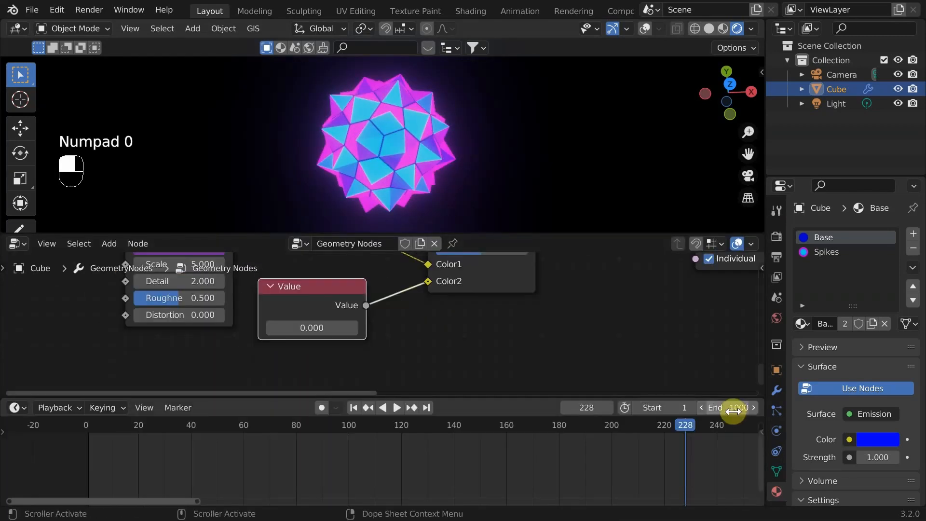
Keyframe the Value node's value at frame 1 and change the timeline area to the Graph Editor
{"action": "key", "text": "shift+Left"}
{"action": "mouse_move", "coordinate": [311, 315]}
{"action": "left_mouse_down"}
{"action": "mouse_move", "coordinate": [331, 305]}
{"action": "mouse_move", "coordinate": [323, 311]}
{"action": "left_mouse_up"}
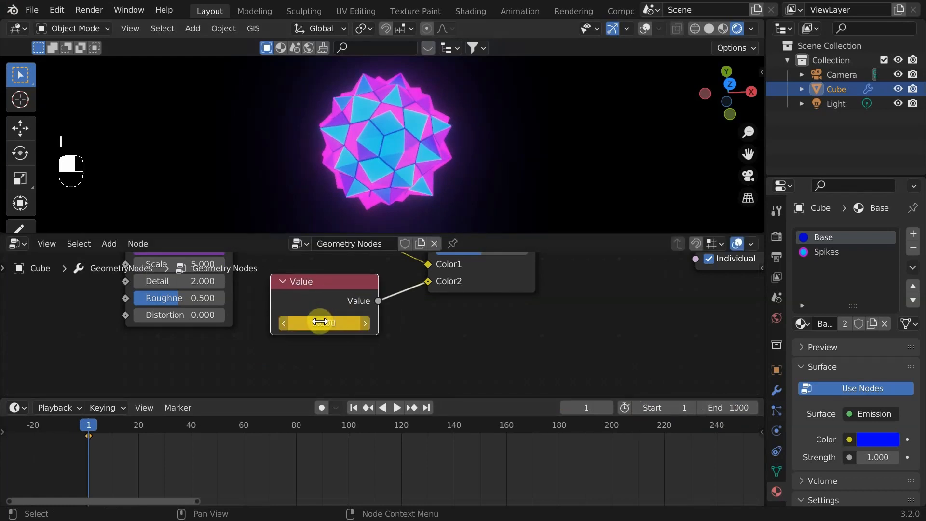
{"action": "left_click", "coordinate": [17, 408]}
{"action": "left_click", "coordinate": [217, 298]}
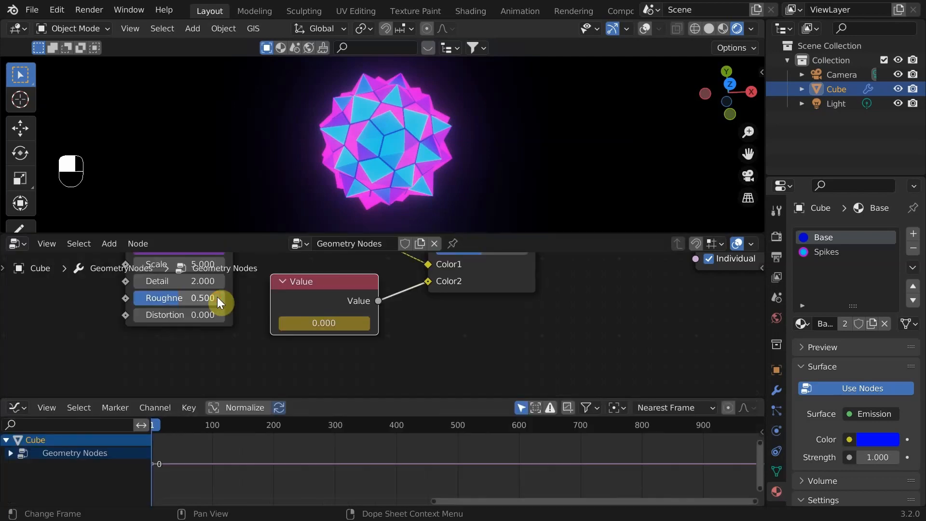
Bake the sound file "positive fuse cut mp3.mp3" from the Desktop folder to the Value node's F-curve
{"action": "left_click", "coordinate": [189, 408]}
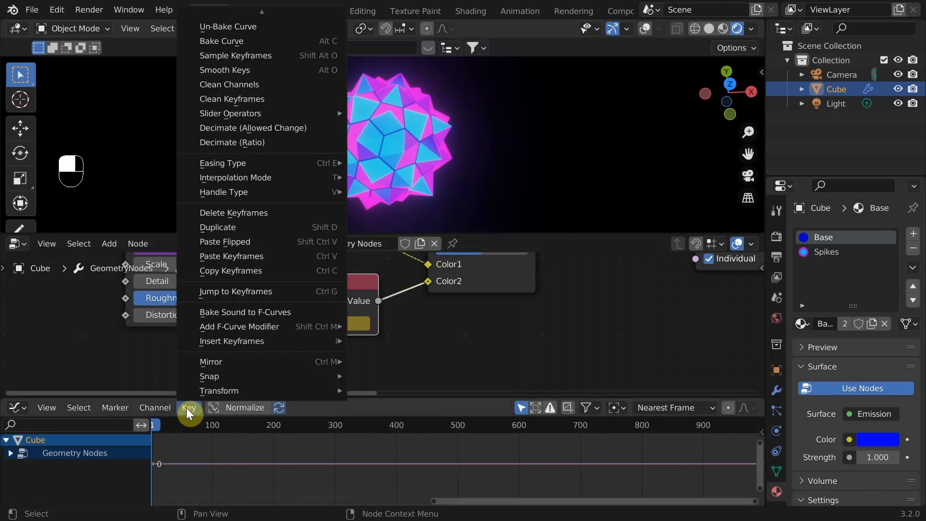
{"action": "left_click", "coordinate": [230, 313]}
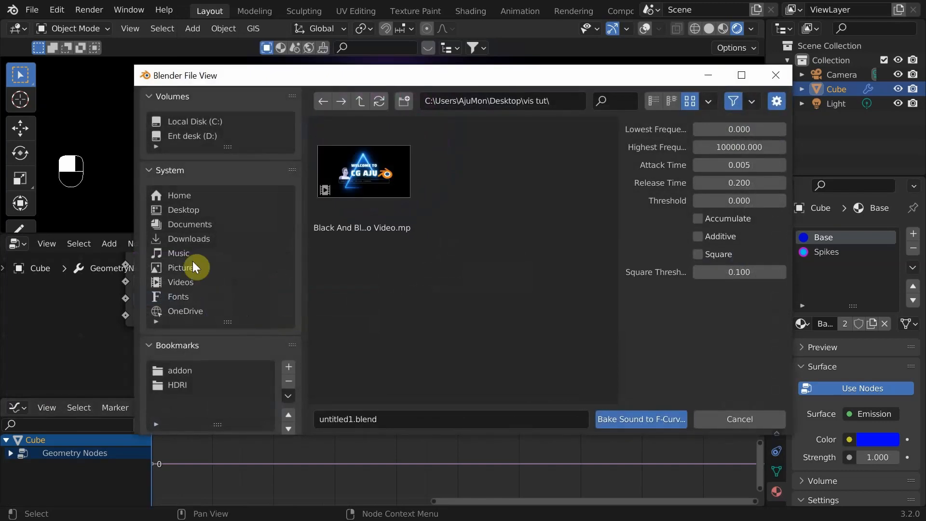
{"action": "left_click", "coordinate": [179, 210]}
{"action": "scroll", "coordinate": [516, 219], "scroll_direction": "down", "scroll_amount": 3}
{"action": "left_click", "coordinate": [521, 369]}
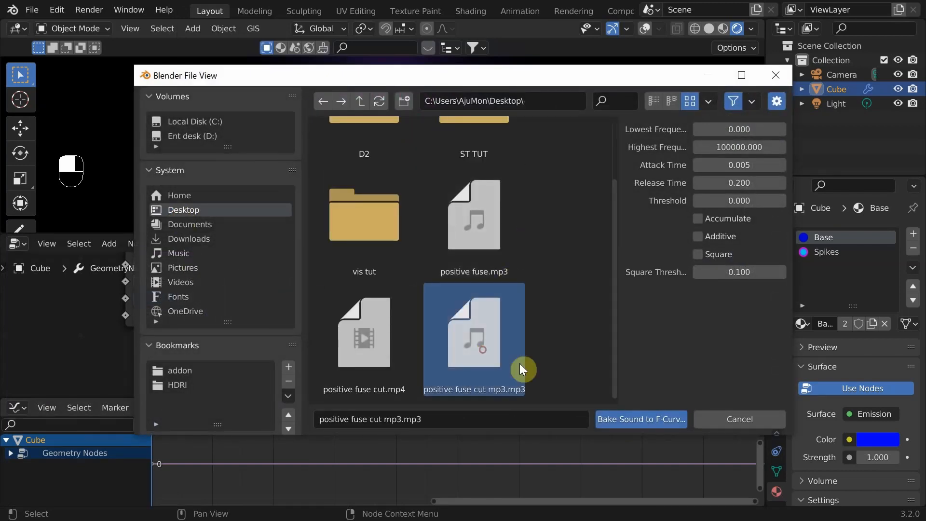
{"action": "left_click", "coordinate": [637, 420]}
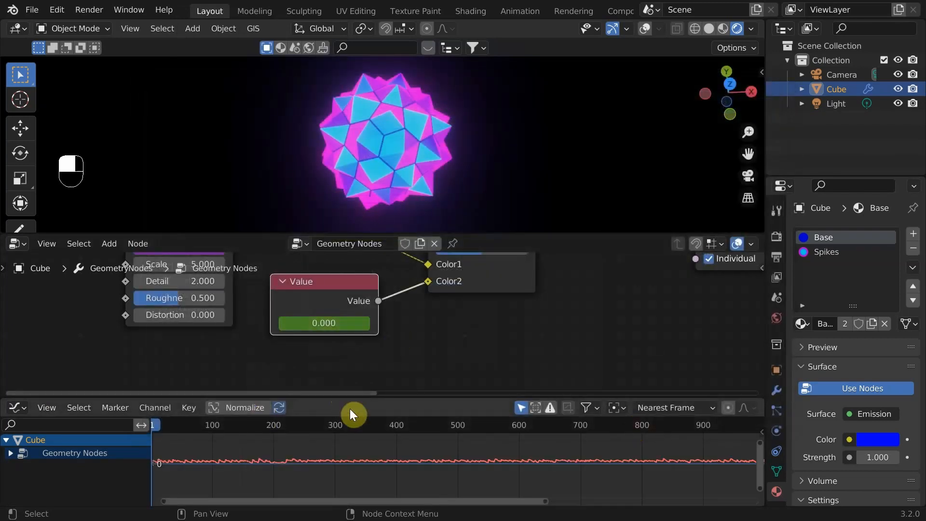
Play the animation and orbit around the ball to examine how the spikes react to the baked sound
{"action": "scroll", "coordinate": [302, 461], "scroll_direction": "down", "scroll_amount": 1}
{"action": "key", "text": "space"}
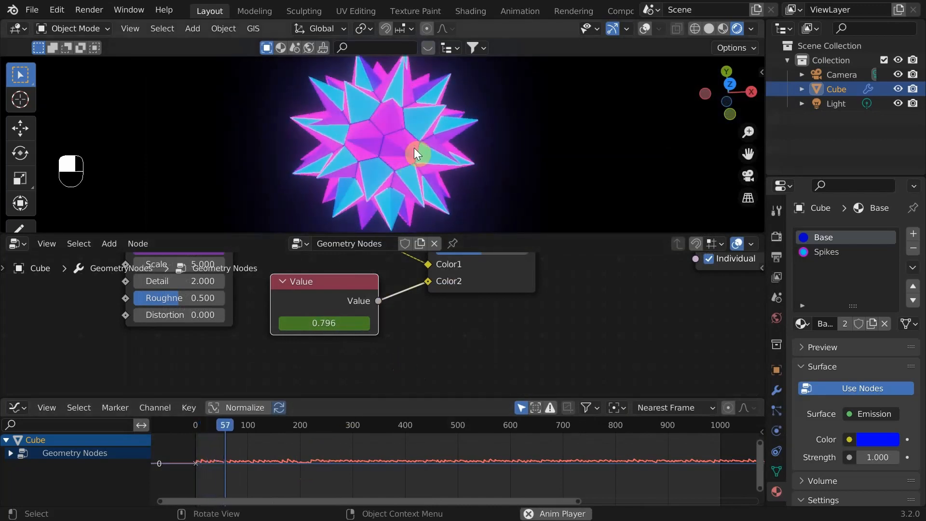
{"action": "middle_click_drag", "start_coordinate": [415, 148], "coordinate": [399, 158]}
Switch the Graph Editor to the Video Sequencer, add "positive fuse cut mp3.mp3" as a sound strip on channel 1 at frame 1, and play it
{"action": "left_click", "coordinate": [47, 408]}
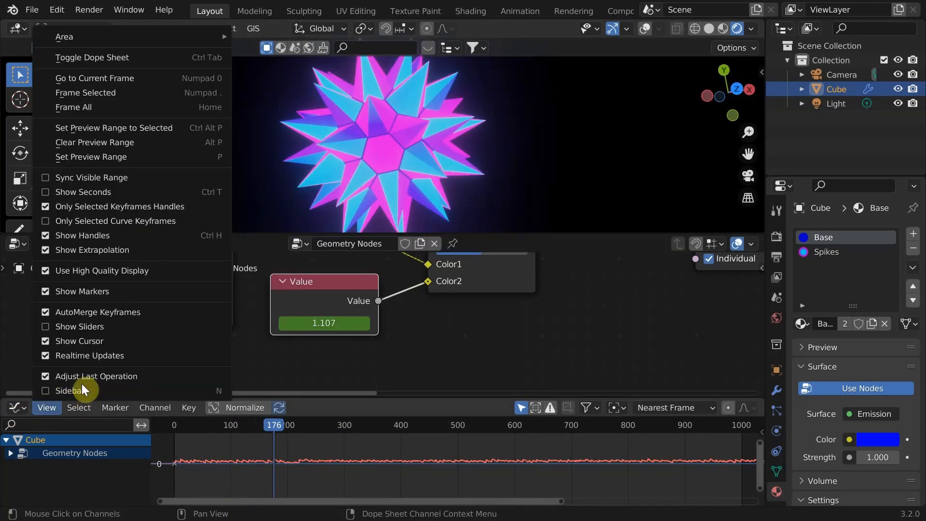
{"action": "left_click", "coordinate": [18, 408]}
{"action": "left_click", "coordinate": [51, 375]}
{"action": "left_click", "coordinate": [269, 408]}
{"action": "left_click", "coordinate": [291, 329]}
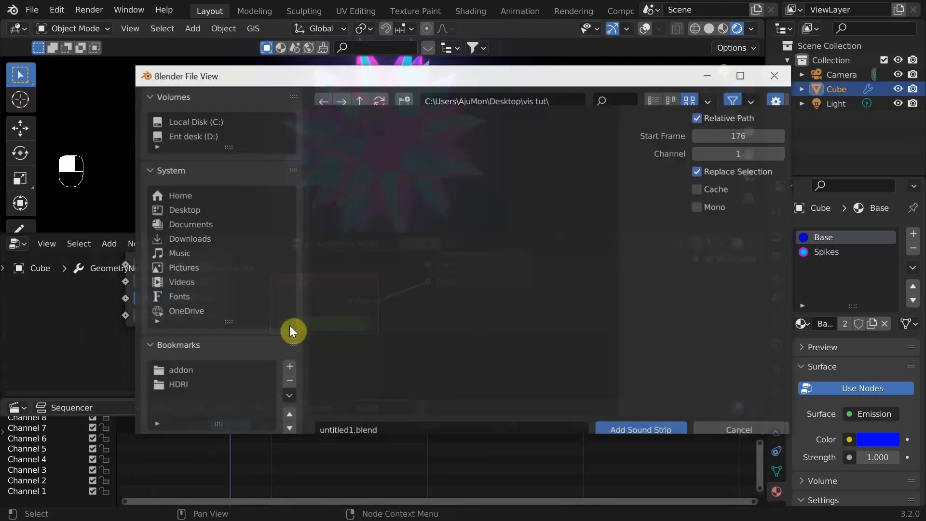
{"action": "left_click", "coordinate": [185, 210]}
{"action": "scroll", "coordinate": [364, 309], "scroll_direction": "down", "scroll_amount": 3}
{"action": "left_click", "coordinate": [364, 333]}
{"action": "left_click", "coordinate": [641, 428]}
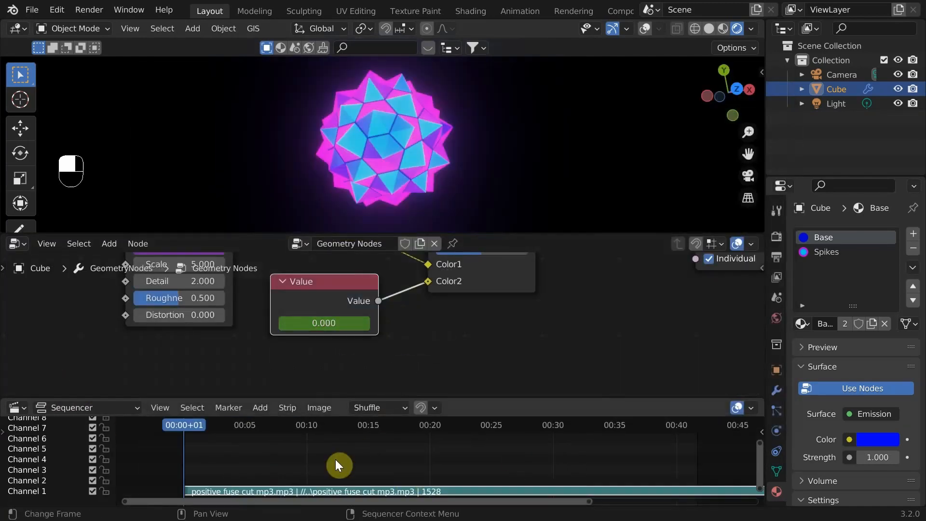
{"action": "key", "text": "space"}
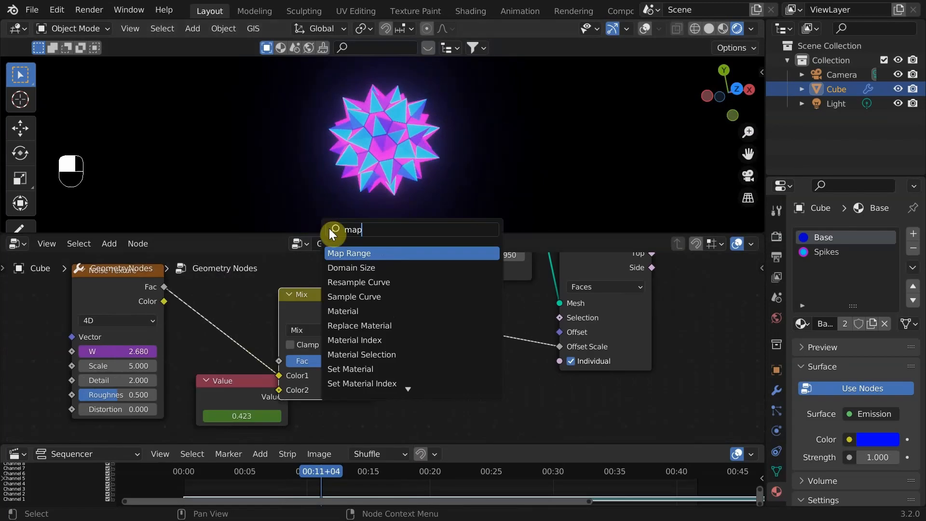
Insert a Map Range node between the Mix node and the Extrude Mesh Offset Scale and set its To Max to 2
{"action": "key", "text": "Return"}
{"action": "left_click", "coordinate": [447, 316]}
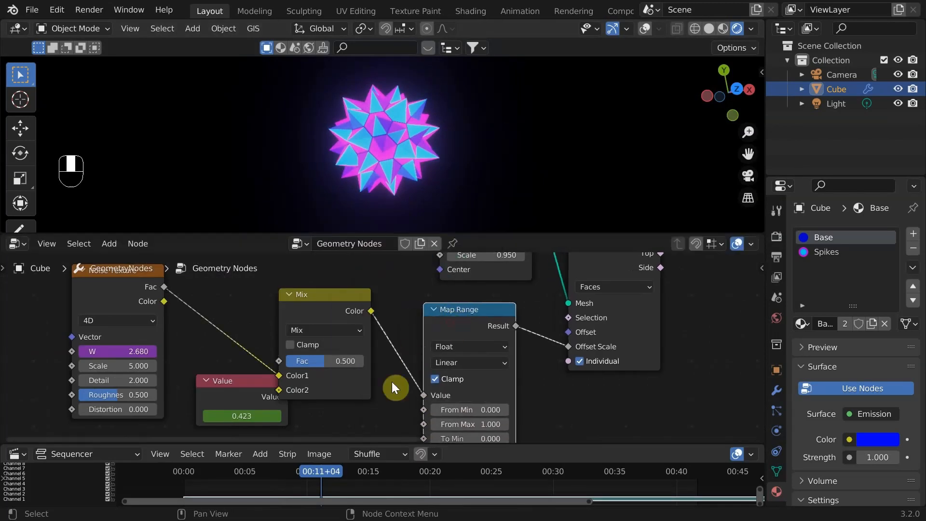
{"action": "middle_click_drag", "start_coordinate": [392, 383], "coordinate": [381, 336]}
{"action": "key", "text": "Return"}
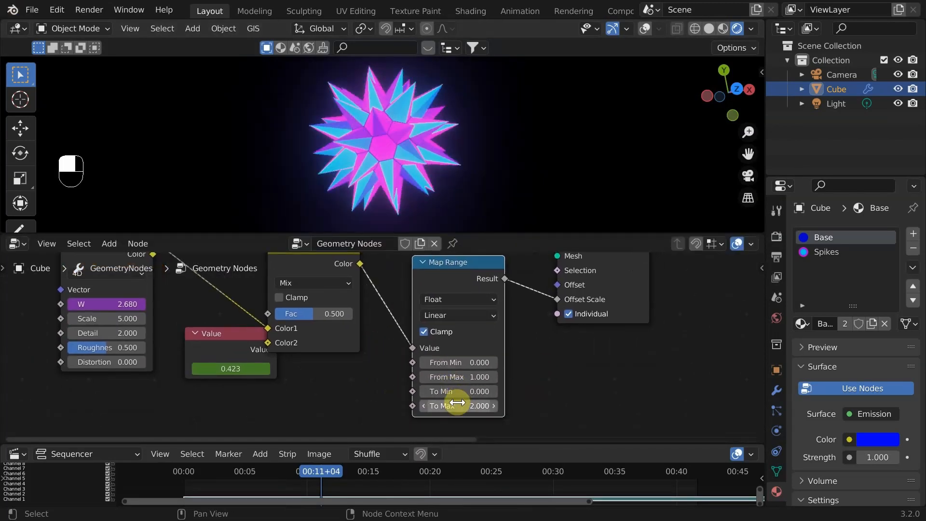
Play the animation from the first frame to check the spike lengths with the Map Range node
{"action": "scroll", "coordinate": [392, 381], "scroll_direction": "down", "scroll_amount": 1}
{"action": "key", "text": "shift+Left"}
{"action": "key", "text": "space"}
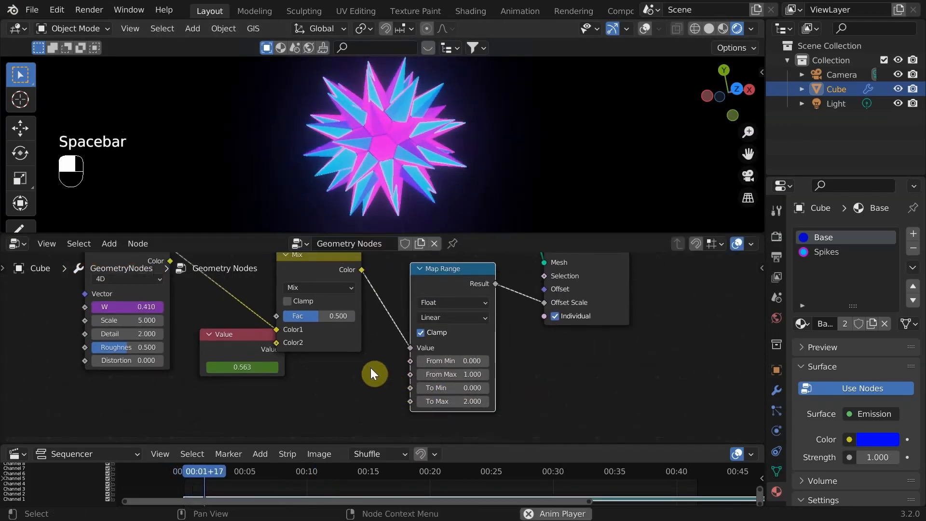
Move the Value and Noise Texture nodes away from the Mix node so they no longer overlap it
{"action": "middle_click_drag", "start_coordinate": [356, 358], "coordinate": [389, 381]}
{"action": "scroll", "coordinate": [389, 382], "scroll_direction": "up", "scroll_amount": 1}
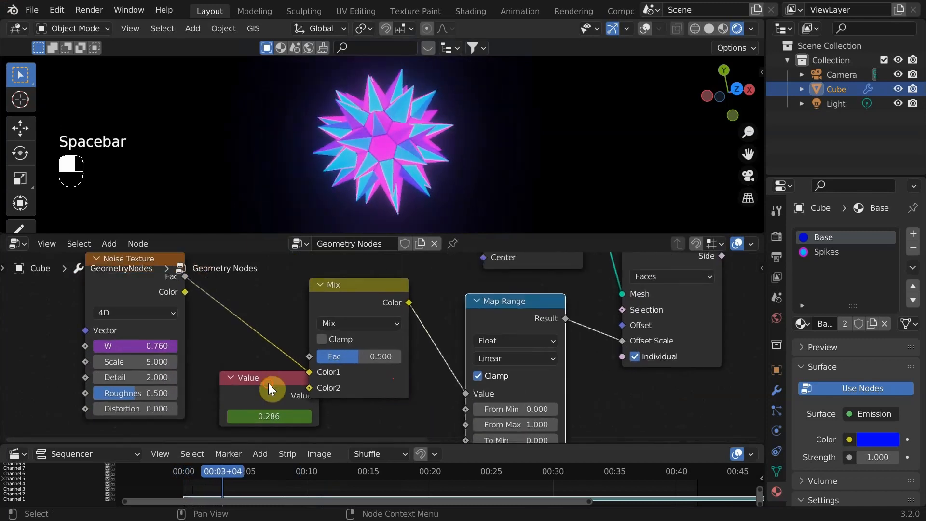
{"action": "left_click_drag", "start_coordinate": [268, 383], "coordinate": [194, 405]}
{"action": "left_click_drag", "start_coordinate": [106, 290], "coordinate": [55, 273]}
Try the Divide, Add and Subtract blend modes on the Mix node while previewing the animation
{"action": "left_click", "coordinate": [321, 322]}
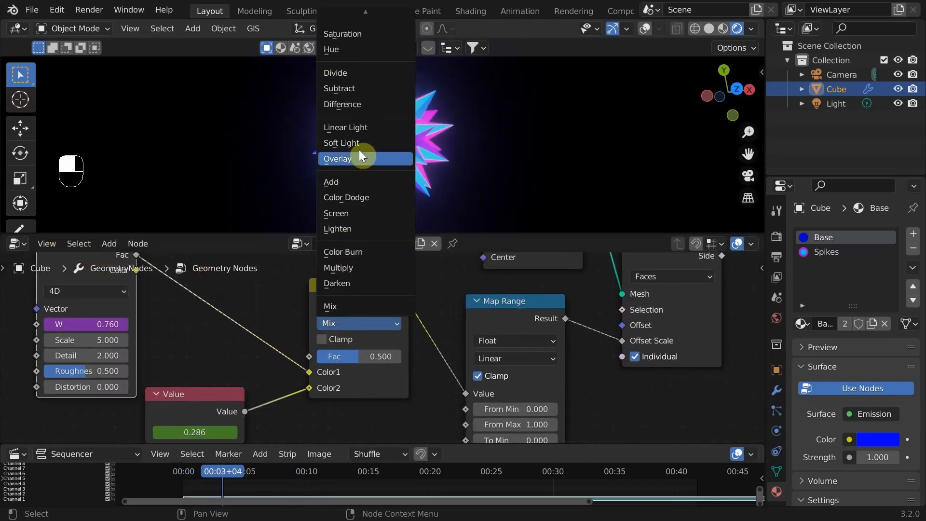
{"action": "left_click", "coordinate": [357, 73]}
{"action": "key", "text": "space"}
{"action": "key", "text": "space"}
{"action": "left_click", "coordinate": [357, 324]}
{"action": "left_click", "coordinate": [357, 182]}
{"action": "left_click", "coordinate": [357, 323]}
{"action": "left_click", "coordinate": [357, 88]}
{"action": "key", "text": "space"}
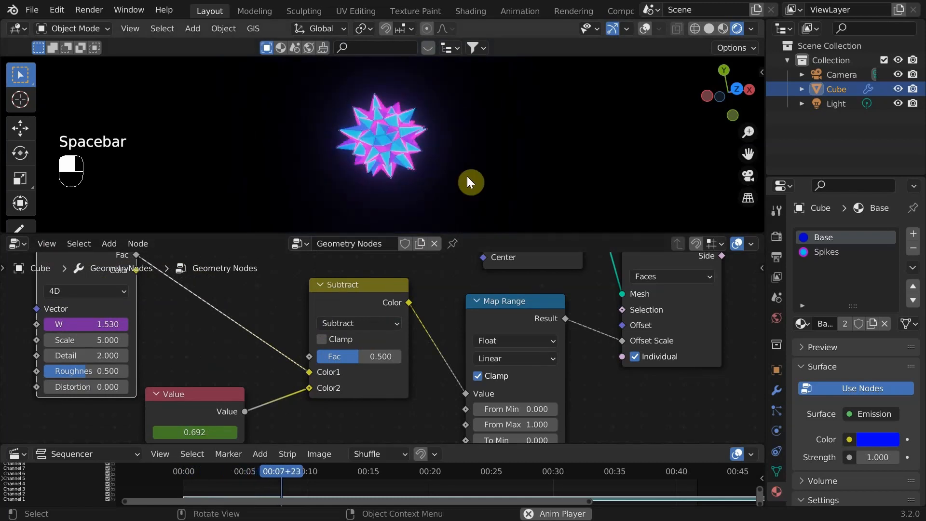
Set the Mix node's blend mode to Linear Light
{"action": "left_click", "coordinate": [357, 323]}
{"action": "left_click", "coordinate": [345, 125]}
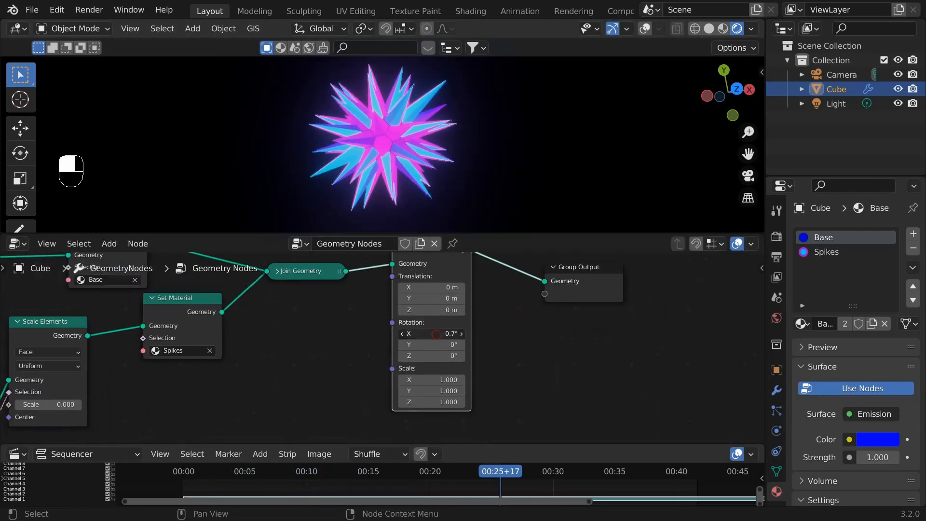
Drive the X rotation of the transform node after Join Geometry with #frame/100 and preview the spin
{"action": "left_click_drag", "start_coordinate": [437, 334], "coordinate": [434, 334]}
{"action": "double_click", "coordinate": [436, 334]}
{"action": "type", "text": "#frame/100"}
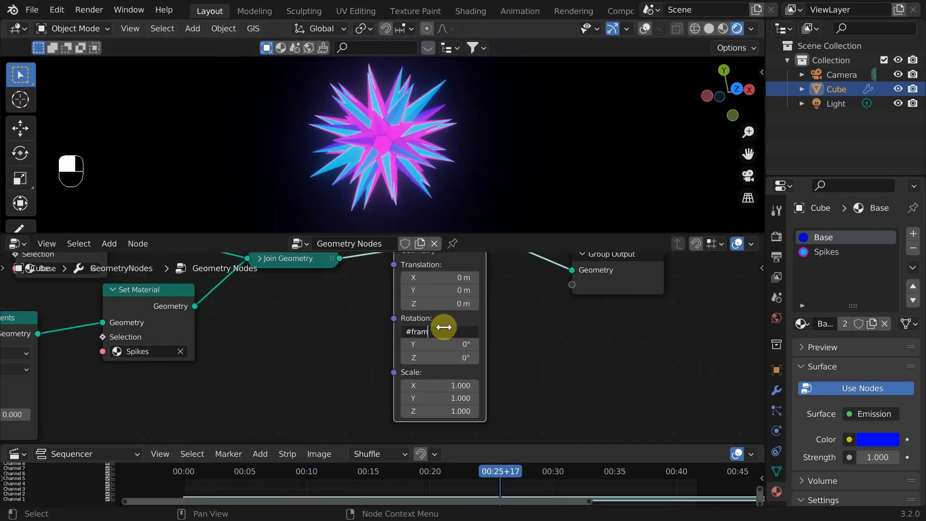
{"action": "key", "text": "Return"}
{"action": "key", "text": "space"}
{"action": "key", "text": "space"}
Drive the transform node's Y and Z rotations with #frame/100 and play the animation
{"action": "double_click", "coordinate": [443, 332]}
{"action": "left_click_drag", "start_coordinate": [445, 333], "coordinate": [406, 336]}
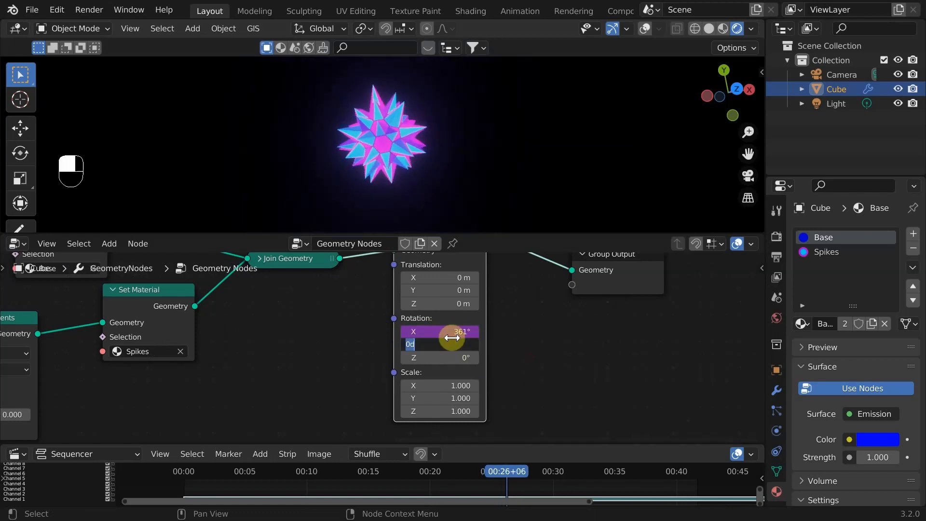
{"action": "key", "text": "Return"}
{"action": "double_click", "coordinate": [442, 358]}
{"action": "type", "text": "#frame/100"}
{"action": "key", "text": "Return"}
{"action": "key", "text": "space"}
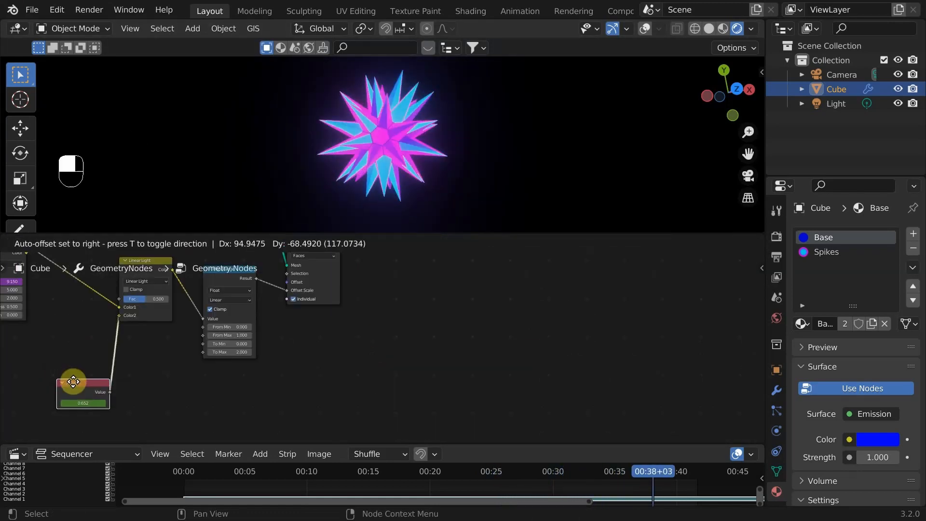
Move the Value node clear of the spike nodes to free space for a second node setup
{"action": "left_click_drag", "start_coordinate": [77, 387], "coordinate": [86, 368]}
{"action": "left_click_drag", "start_coordinate": [237, 315], "coordinate": [217, 247]}
{"action": "middle_click_drag", "start_coordinate": [158, 356], "coordinate": [317, 329]}
{"action": "scroll", "coordinate": [317, 329], "scroll_direction": "down", "scroll_amount": 2}
{"action": "scroll", "coordinate": [319, 331], "scroll_direction": "up", "scroll_amount": 1}
{"action": "left_click_drag", "start_coordinate": [222, 337], "coordinate": [278, 341]}
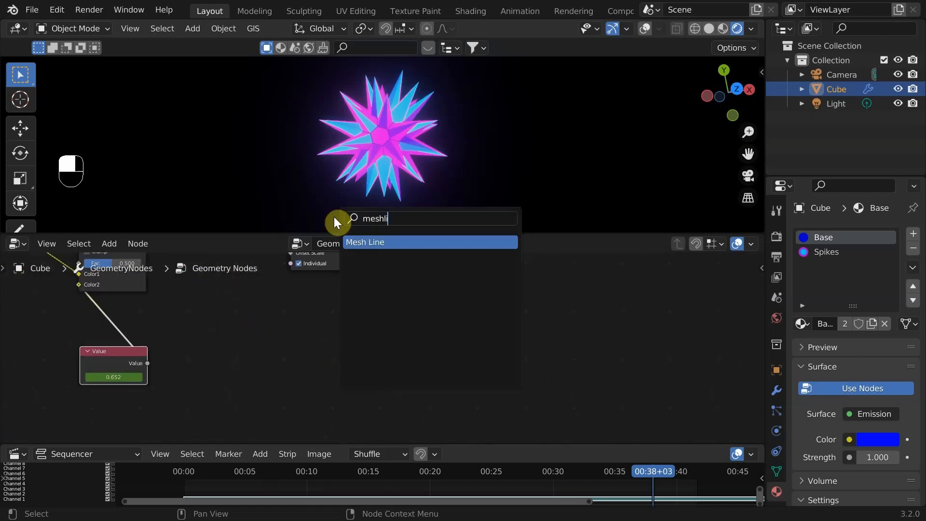
Add a Mesh Line node near the Value node and link its Mesh output to Group Output
{"action": "key", "text": "Return"}
{"action": "left_click", "coordinate": [329, 303]}
{"action": "middle_click_drag", "start_coordinate": [537, 358], "coordinate": [470, 340]}
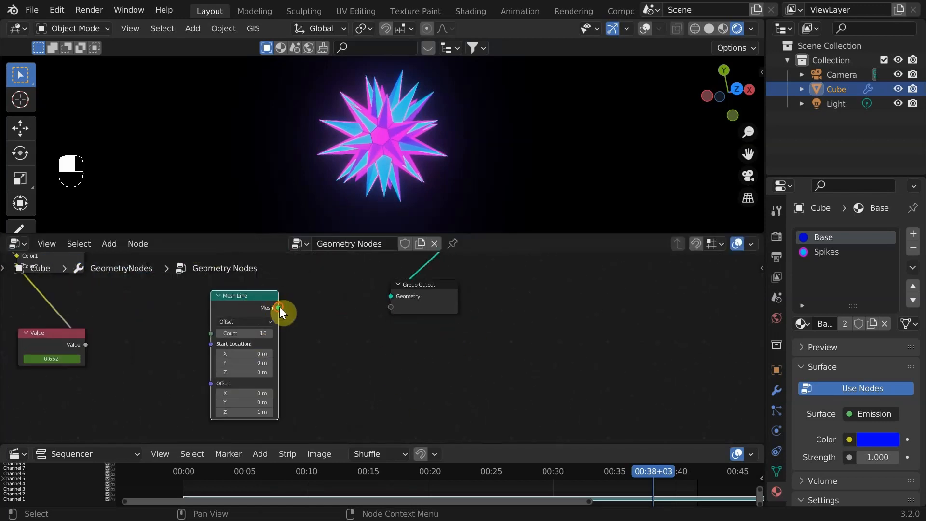
{"action": "left_click_drag", "start_coordinate": [279, 307], "coordinate": [558, 307]}
Insert an Instance on Points node between Mesh Line and Group Output and feed a Cube mesh into its Instance input
{"action": "key", "text": "shift+a"}
{"action": "left_click", "coordinate": [371, 231]}
{"action": "left_click", "coordinate": [447, 342]}
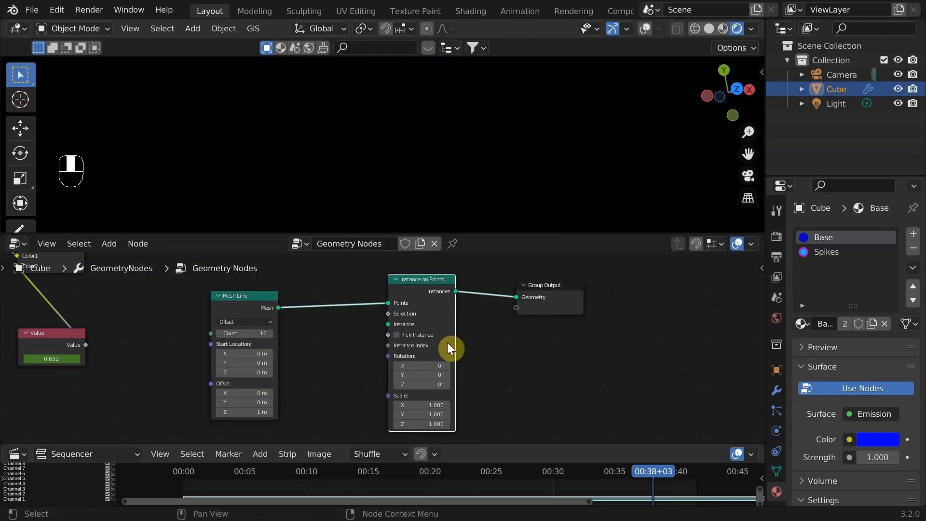
{"action": "left_click_drag", "start_coordinate": [389, 325], "coordinate": [331, 335]}
{"action": "type", "text": "cube"}
{"action": "left_click", "coordinate": [310, 367]}
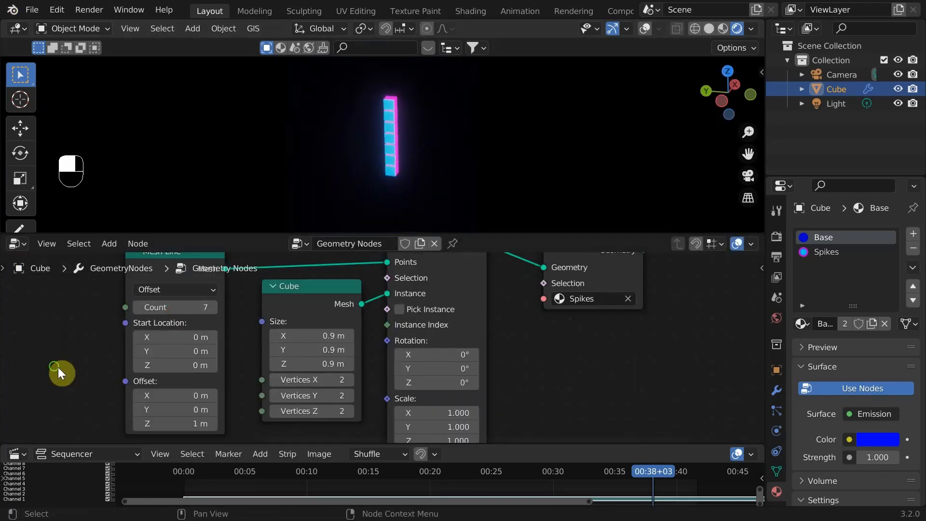
Link the Value node to the Mesh Line's Count through a Math node set to Multiply
{"action": "scroll", "coordinate": [97, 348], "scroll_direction": "left", "scroll_amount": 5, "text": "ctrl"}
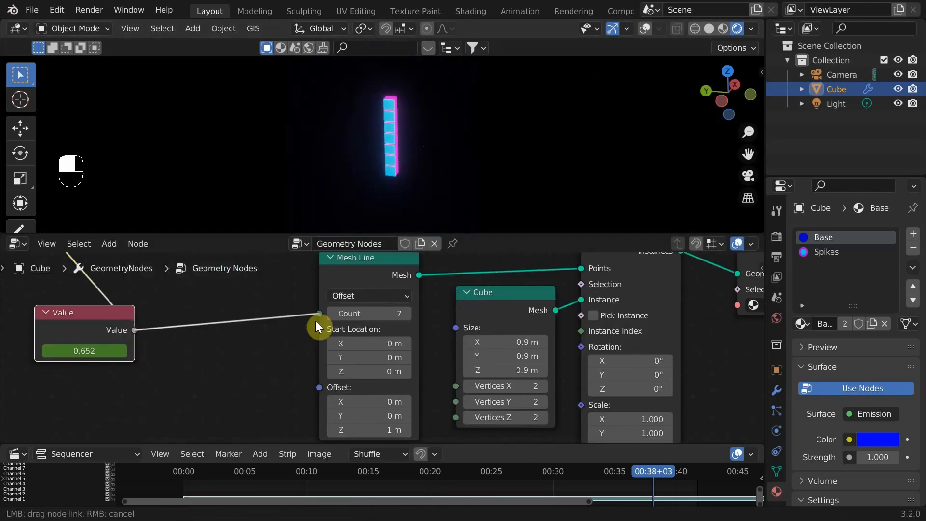
{"action": "left_click_drag", "start_coordinate": [316, 327], "coordinate": [319, 313]}
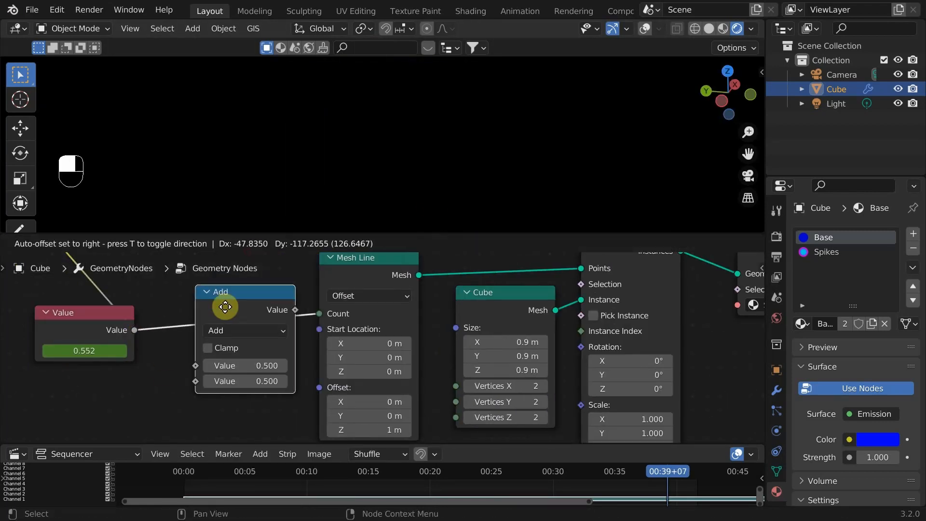
{"action": "left_click", "coordinate": [235, 338]}
{"action": "left_click", "coordinate": [239, 336]}
{"action": "left_click", "coordinate": [215, 193]}
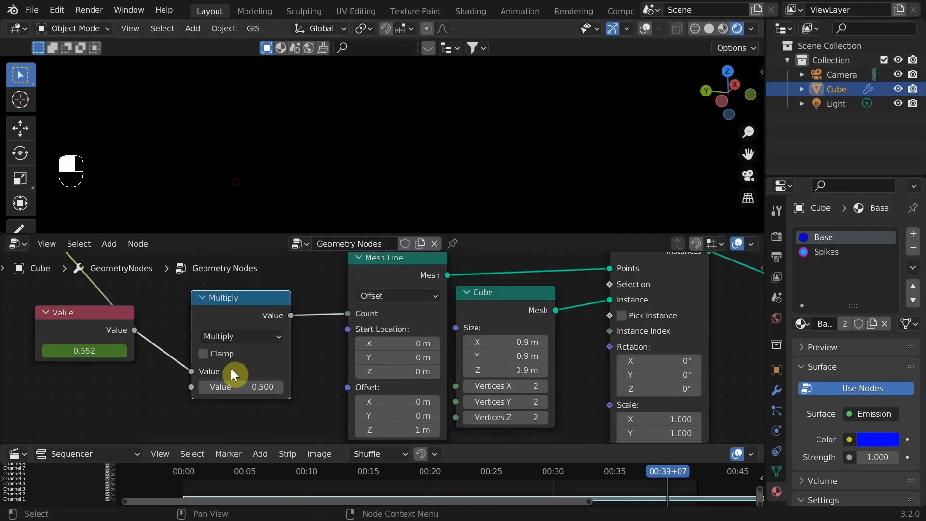
Set the Multiply node's second value to 10
{"action": "left_click", "coordinate": [235, 378]}
{"action": "type", "text": "10"}
{"action": "key", "text": "Return"}
Play the animation from the start to preview the cube column and move Group Output closer to the Set Material node
{"action": "key", "text": "shift+Left"}
{"action": "key", "text": "space"}
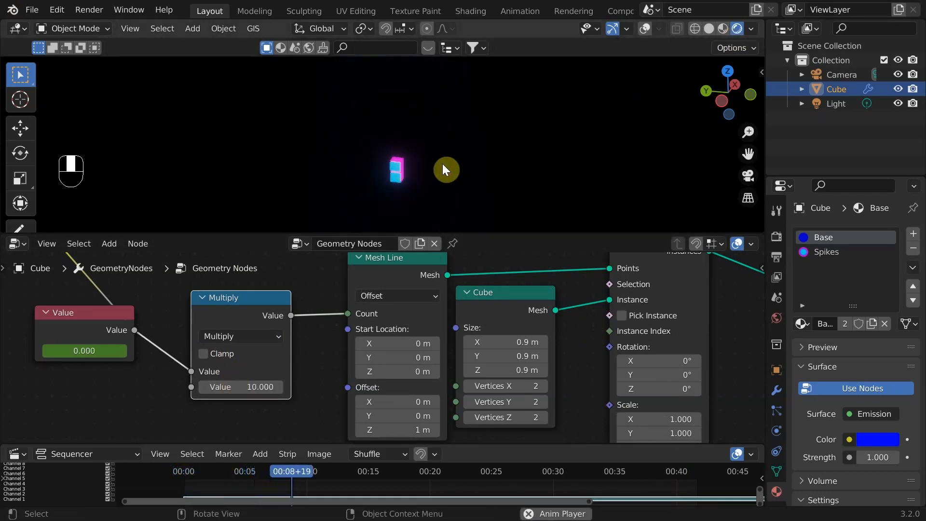
{"action": "scroll", "coordinate": [480, 326], "scroll_direction": "down", "scroll_amount": 4}
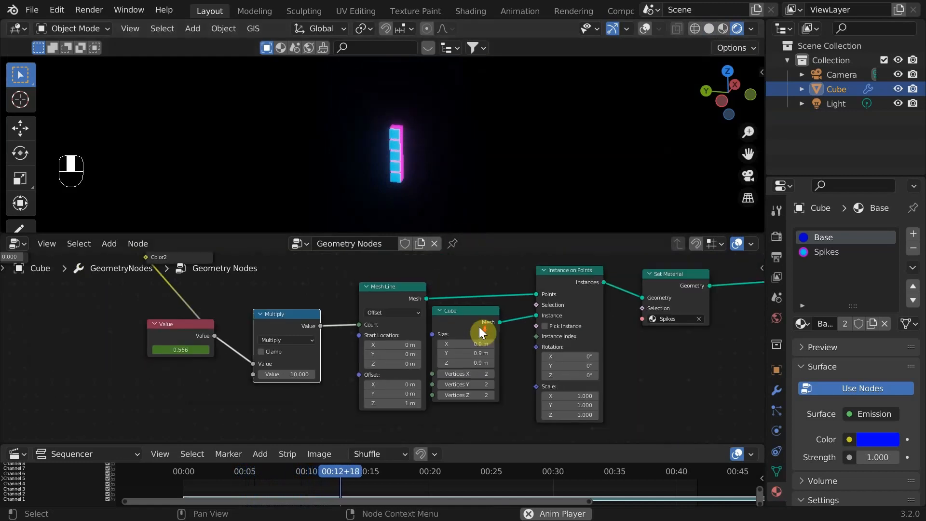
{"action": "left_click_drag", "start_coordinate": [730, 301], "coordinate": [694, 317]}
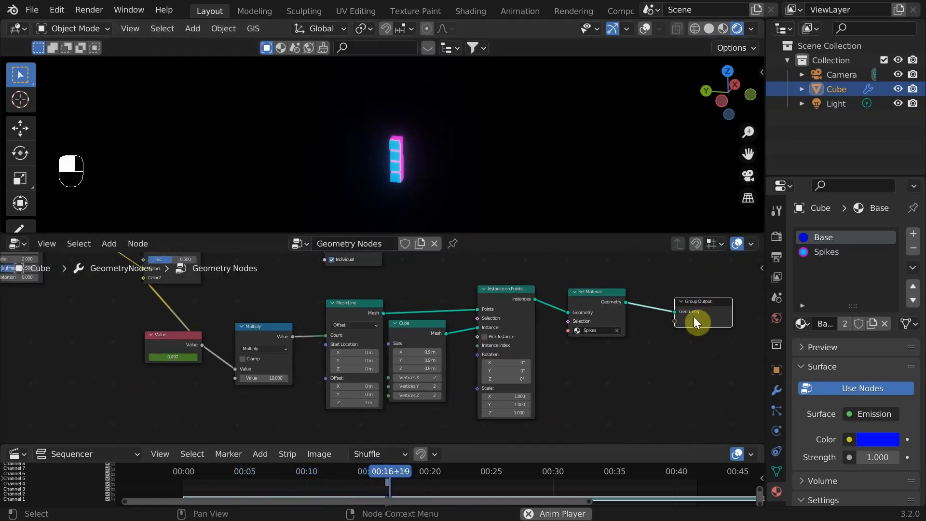